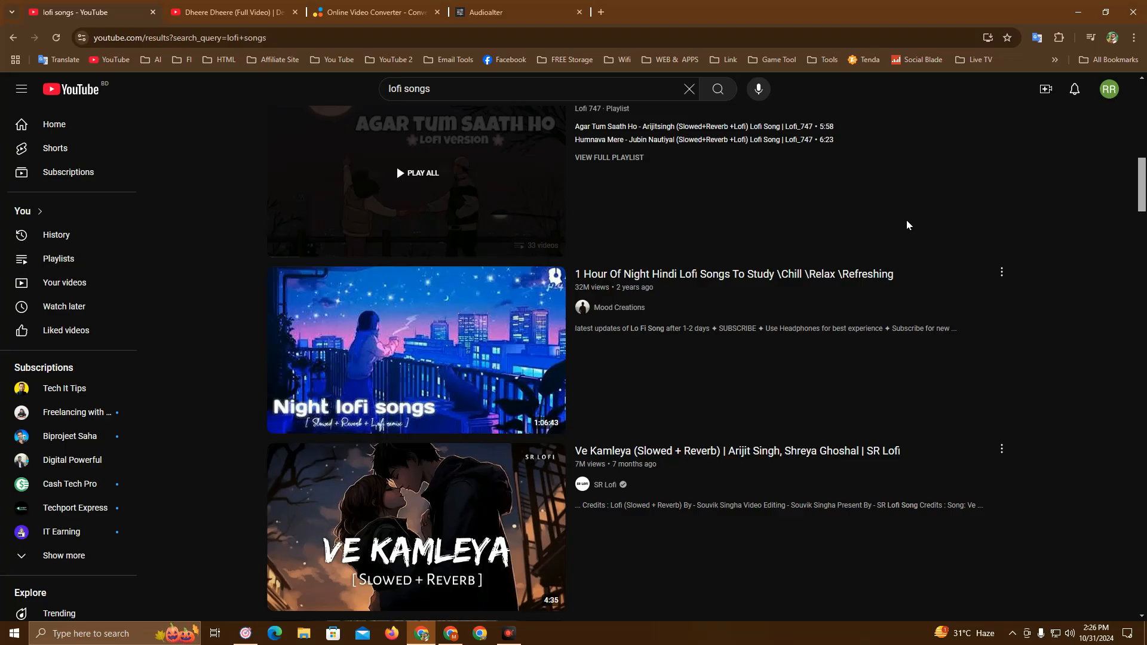
# - Look at the Dheere Dheere video page, and switch to the Online Video Converter site, dismissing its ad
pyautogui.click(202, 12)
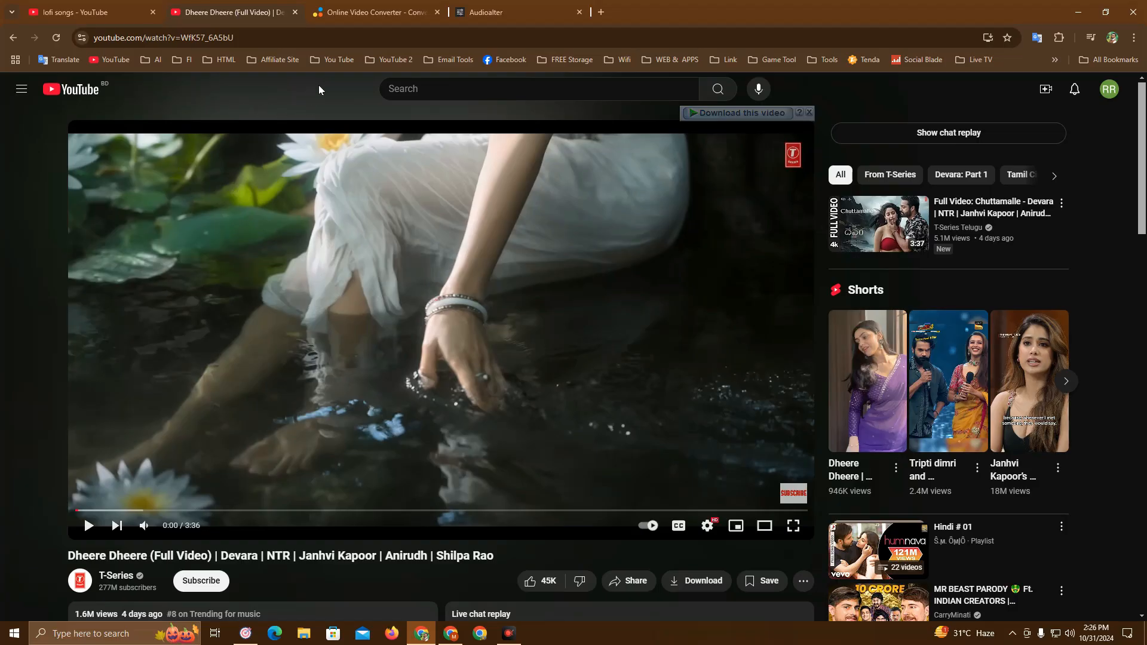
pyautogui.click(357, 13)
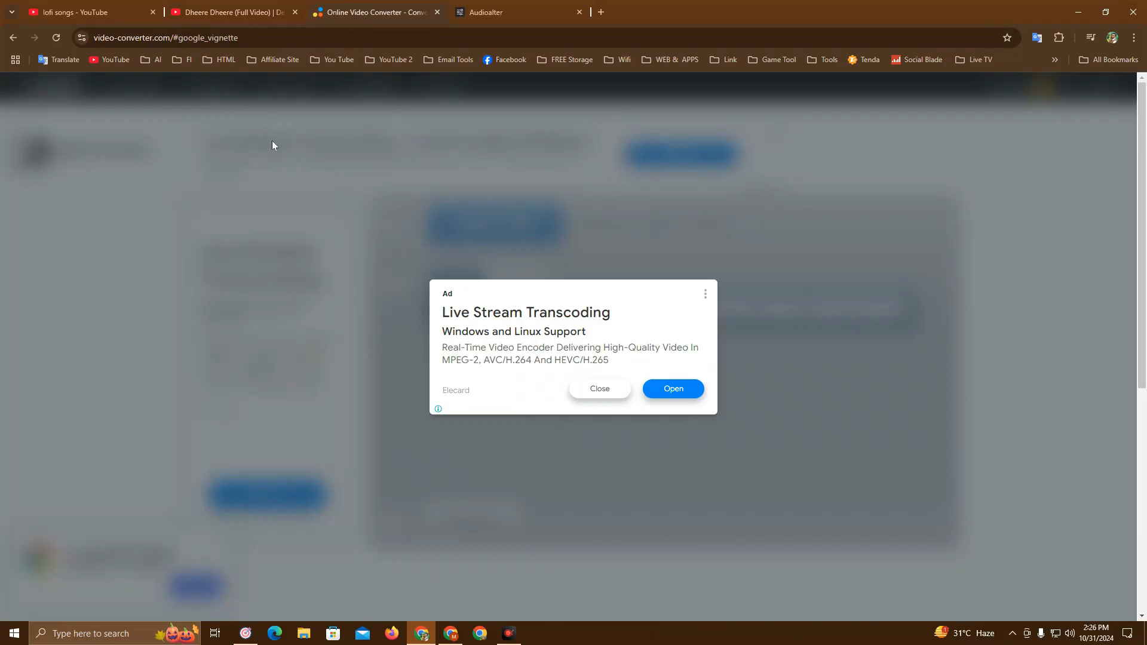
pyautogui.click(606, 384)
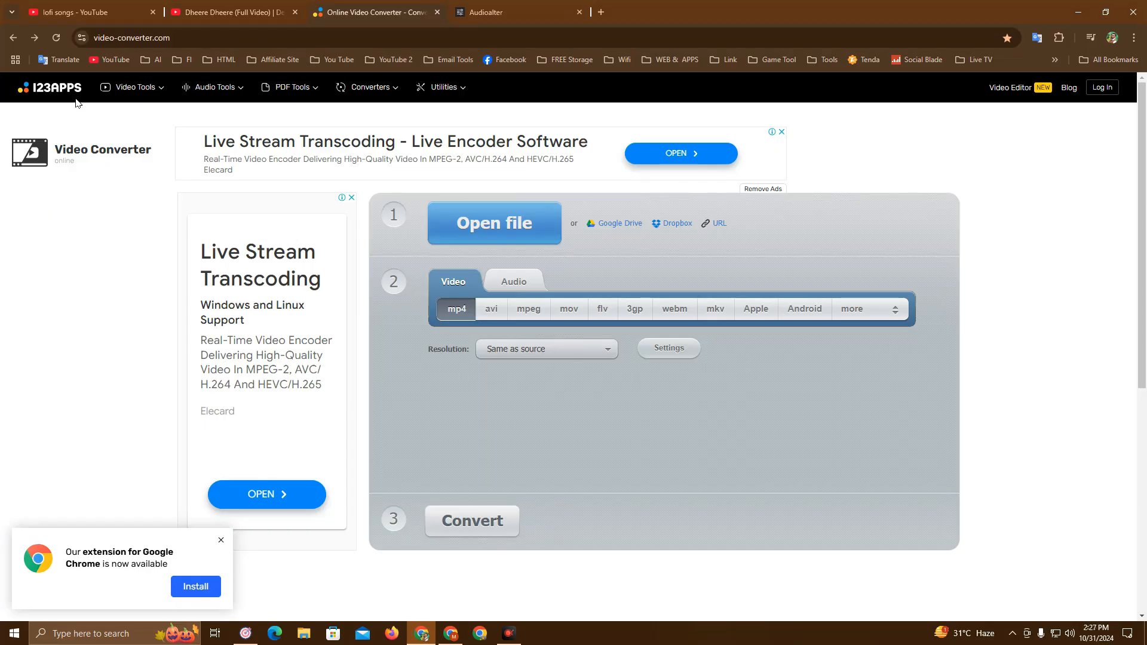
# - Go to the 123apps home page and open the Video Converter from its converters, closing the ad
pyautogui.click(66, 98)
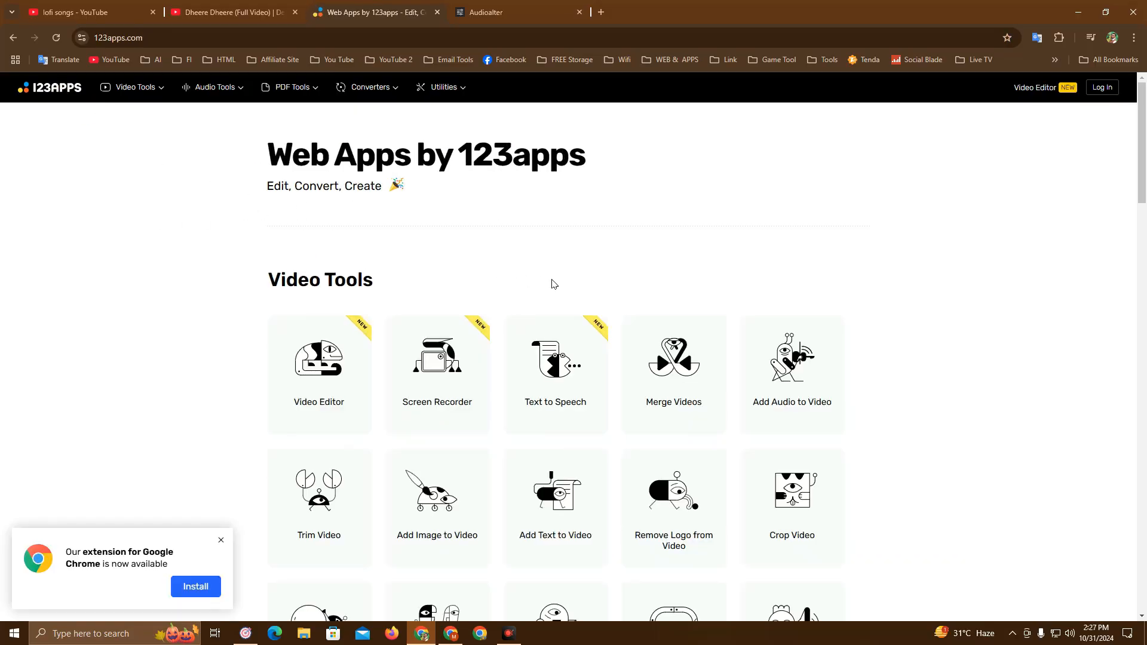
pyautogui.click(375, 89)
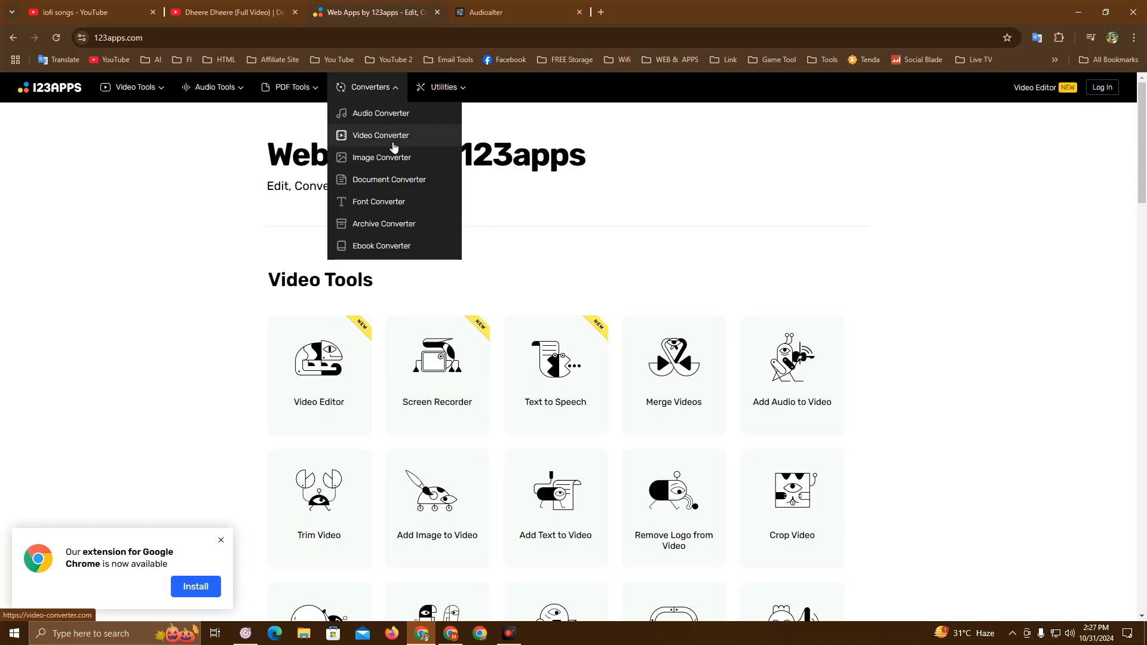
pyautogui.click(366, 139)
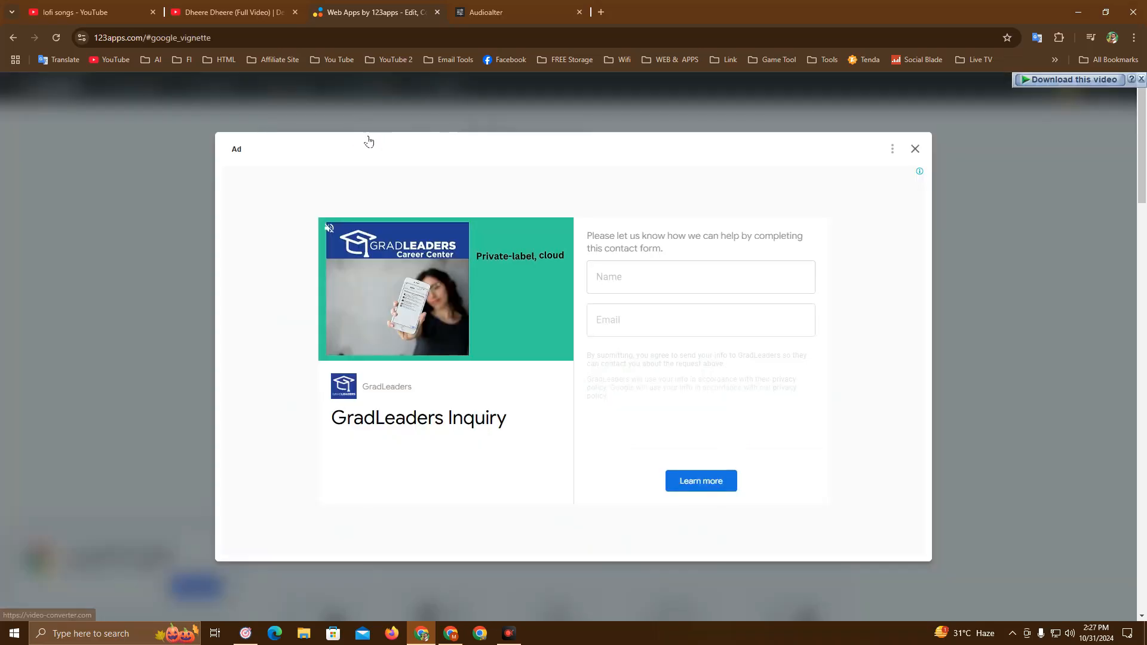
pyautogui.click(916, 150)
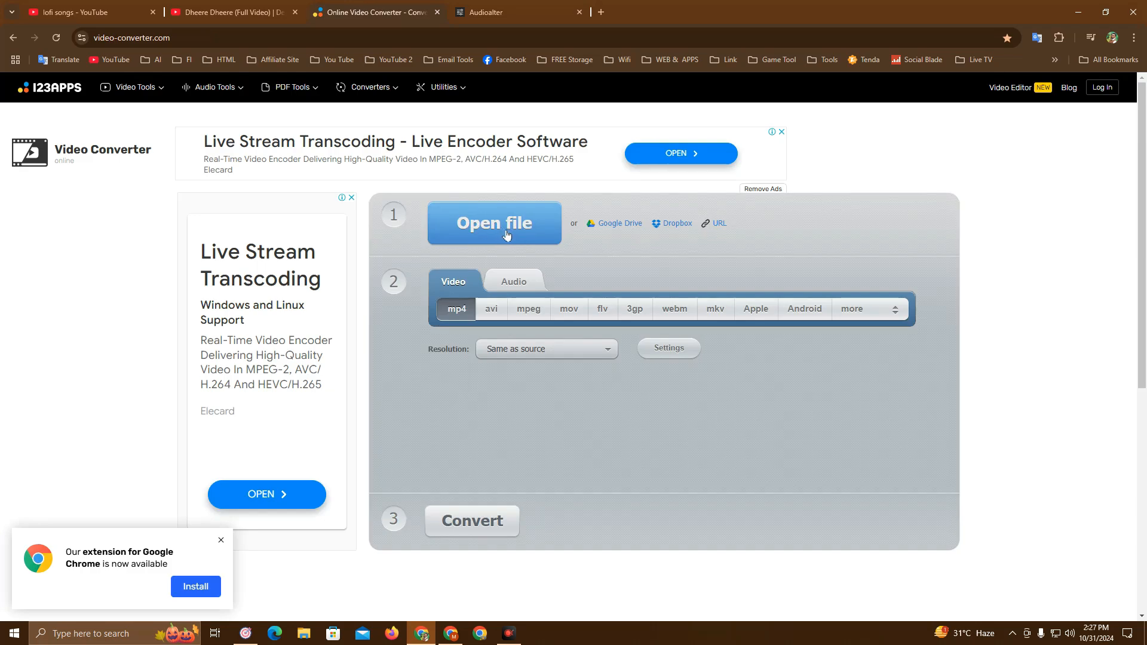
# - Load the Dheere Dheere (Full Video) file from the Downloads Video folder into the converter
pyautogui.click(496, 234)
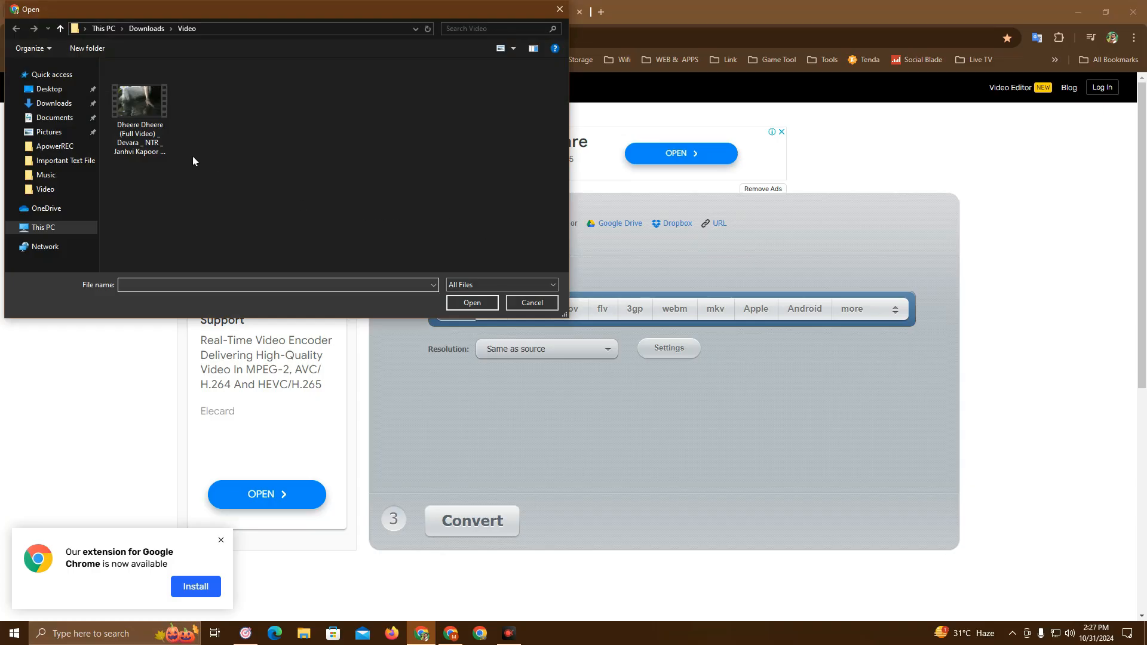
pyautogui.click(144, 126)
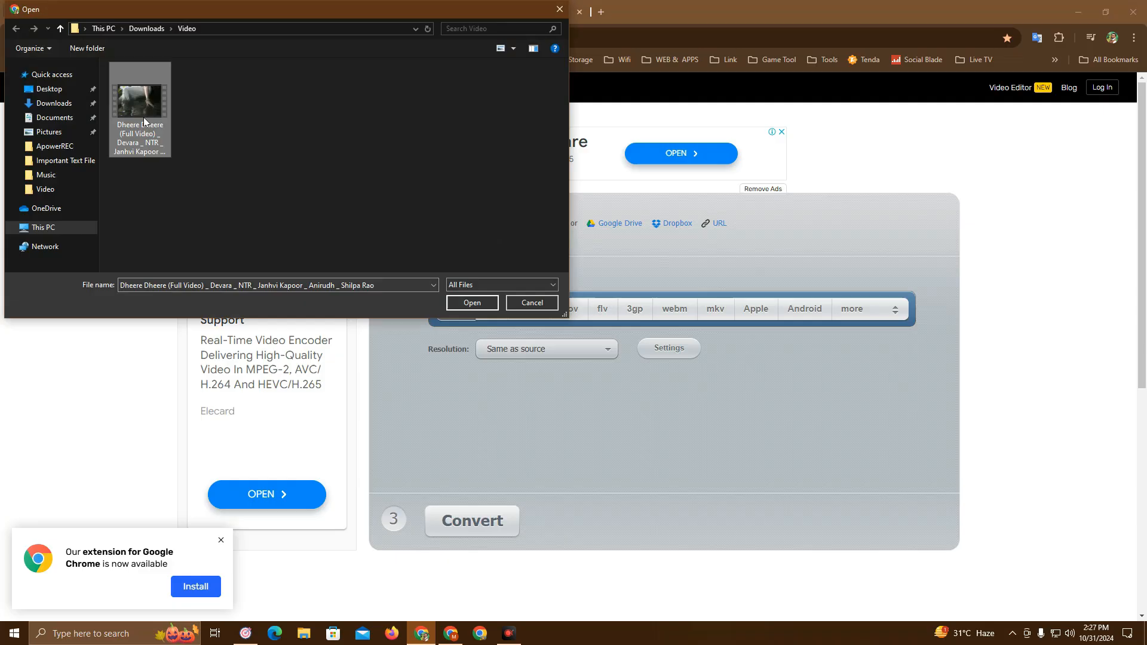
pyautogui.click(471, 303)
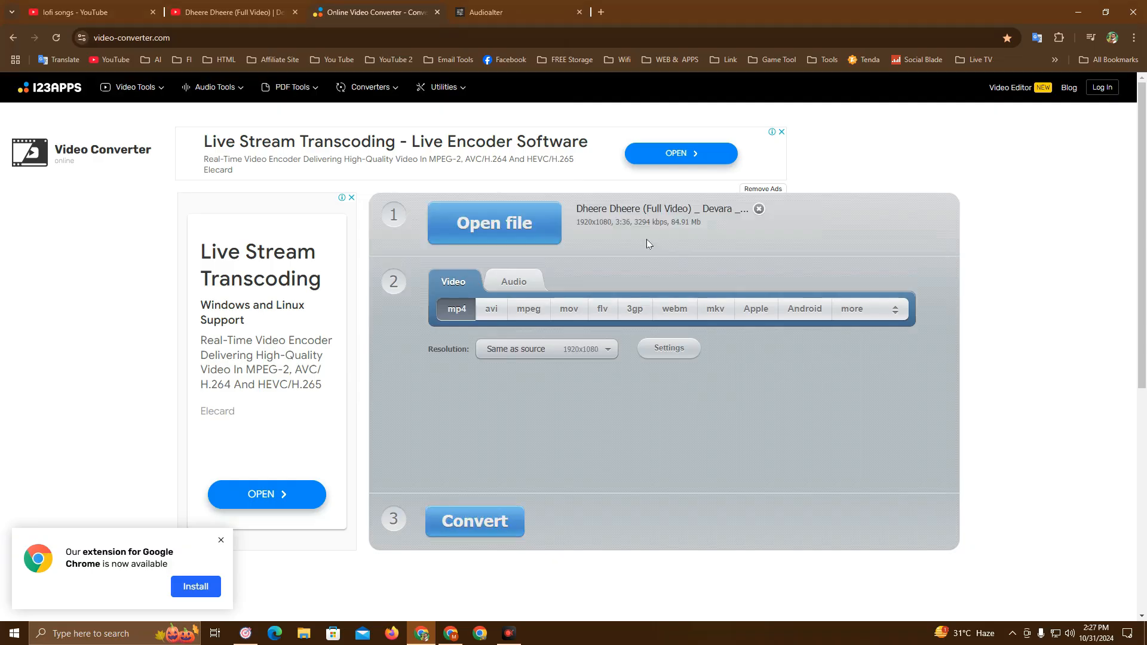
# - Set the output to WAV audio at CD Quality 44.1 kHz and convert the video
pyautogui.click(521, 289)
pyautogui.scroll(-2, 628, 263)
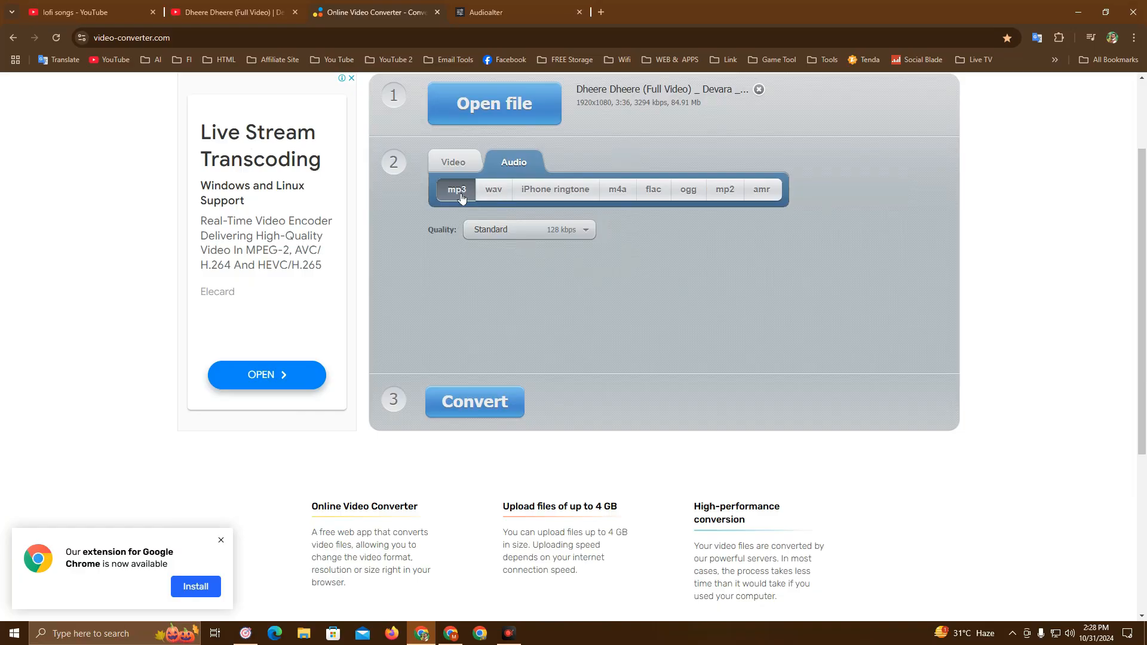
pyautogui.click(500, 192)
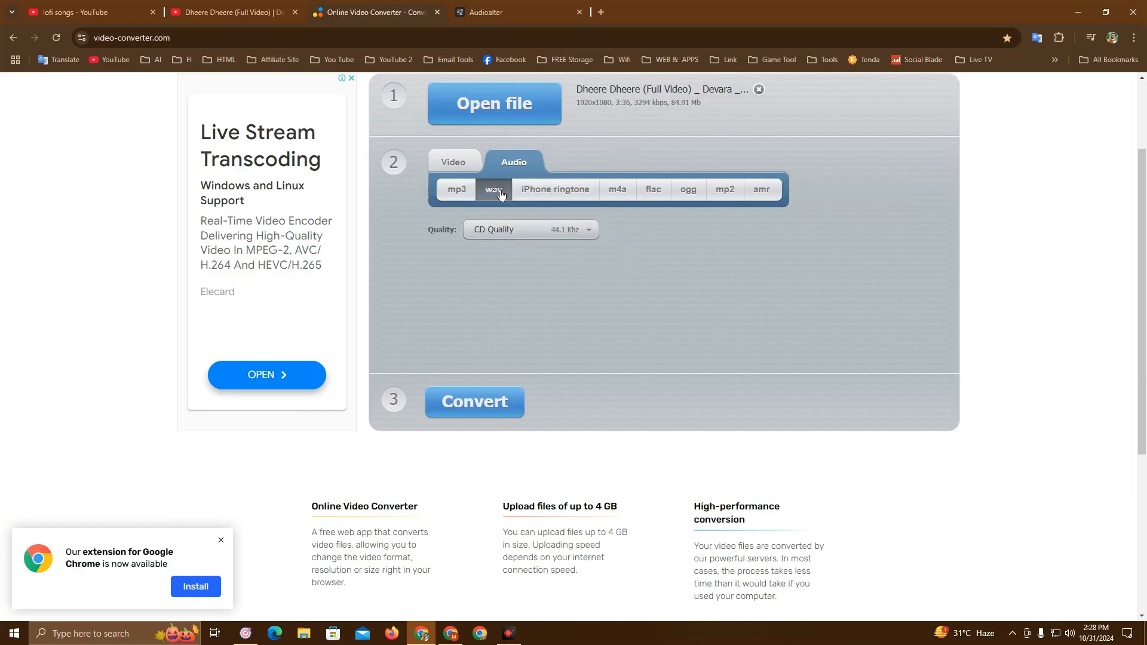
pyautogui.click(595, 236)
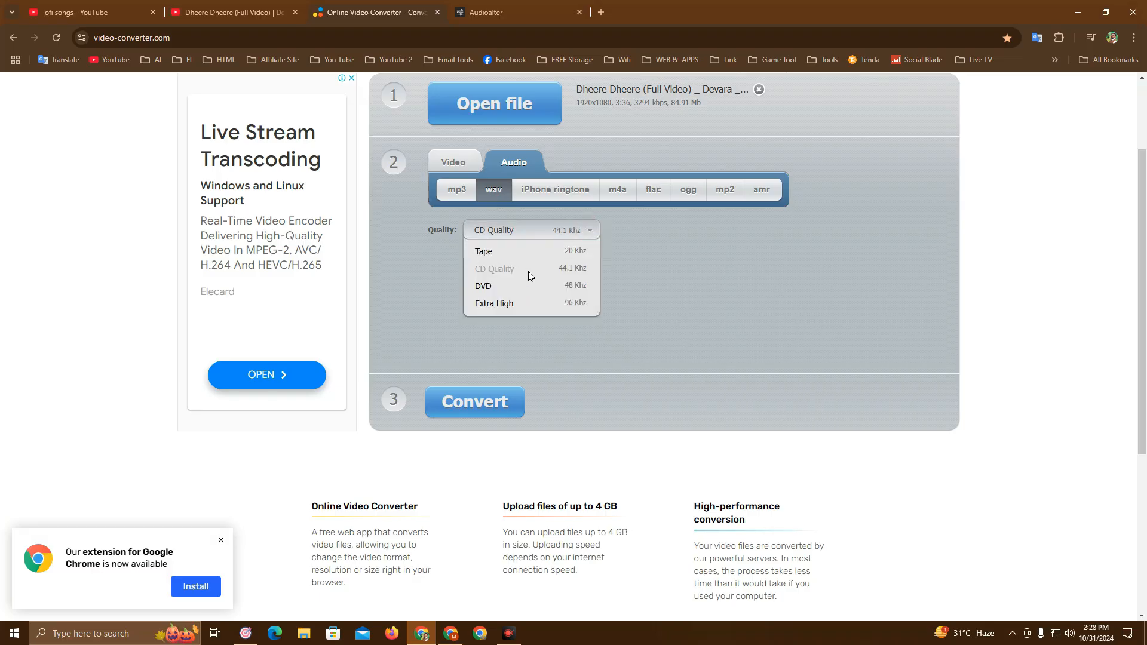
pyautogui.click(632, 266)
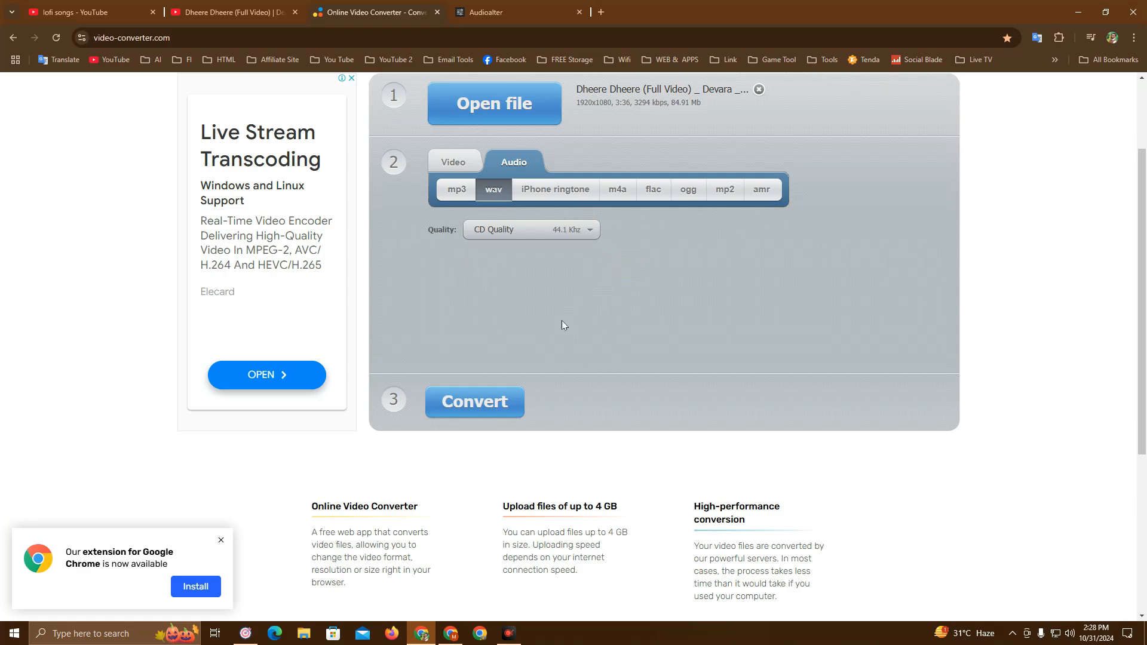
pyautogui.click(488, 408)
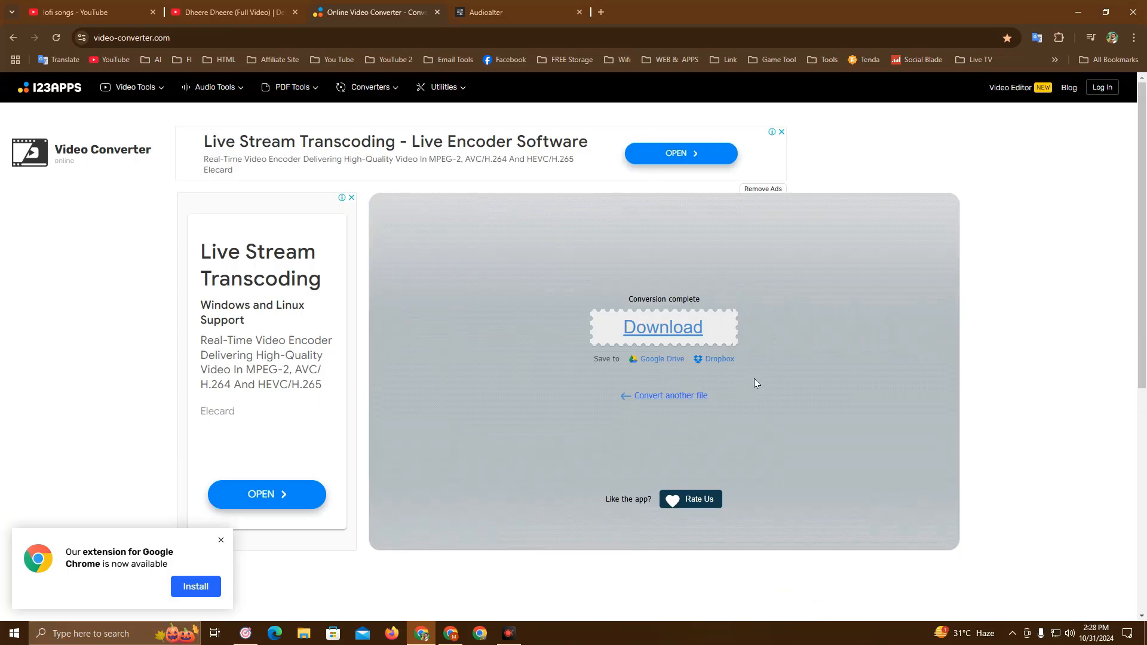
# - Download the converted WAV file to the Downloads Music folder and open that folder
pyautogui.click(668, 339)
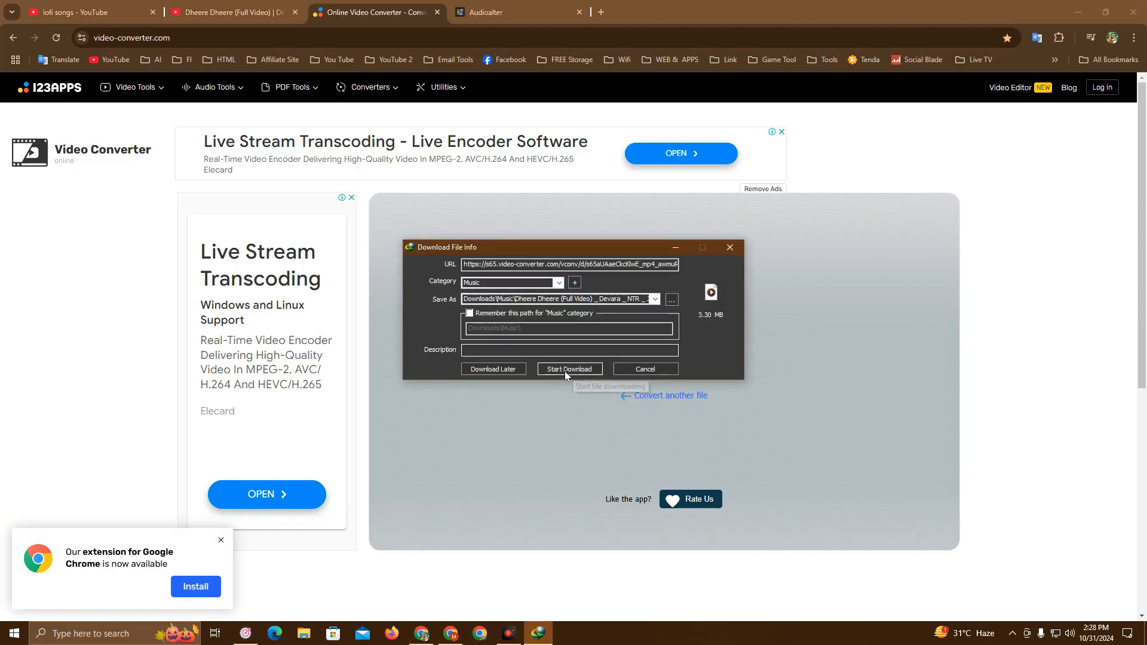
pyautogui.click(570, 371)
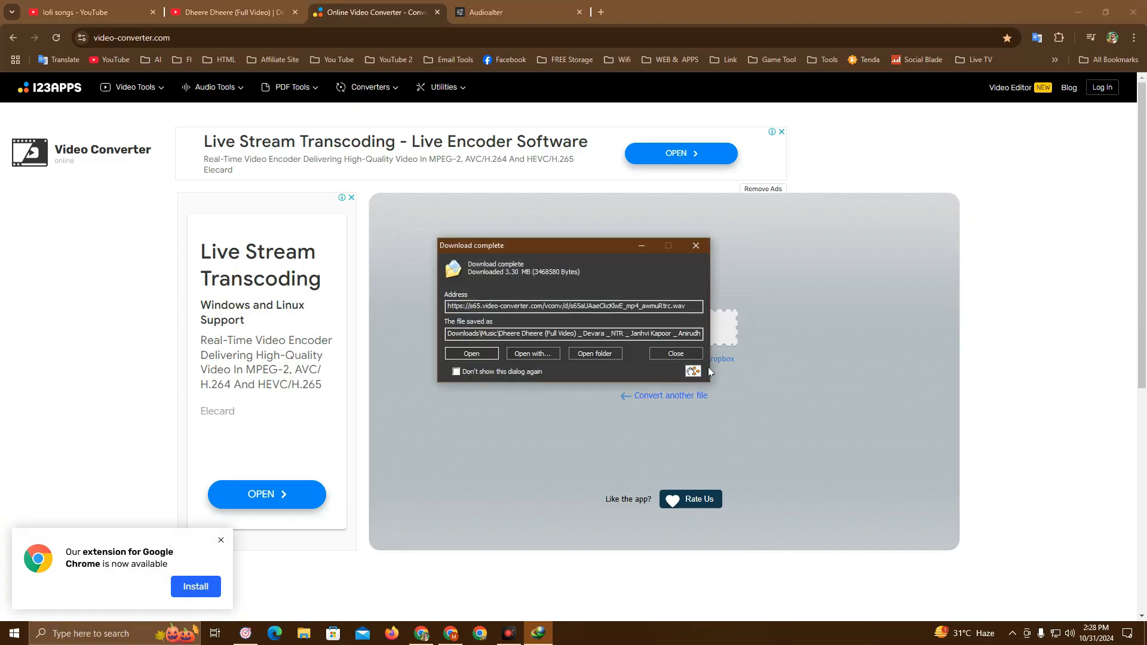
pyautogui.click(598, 357)
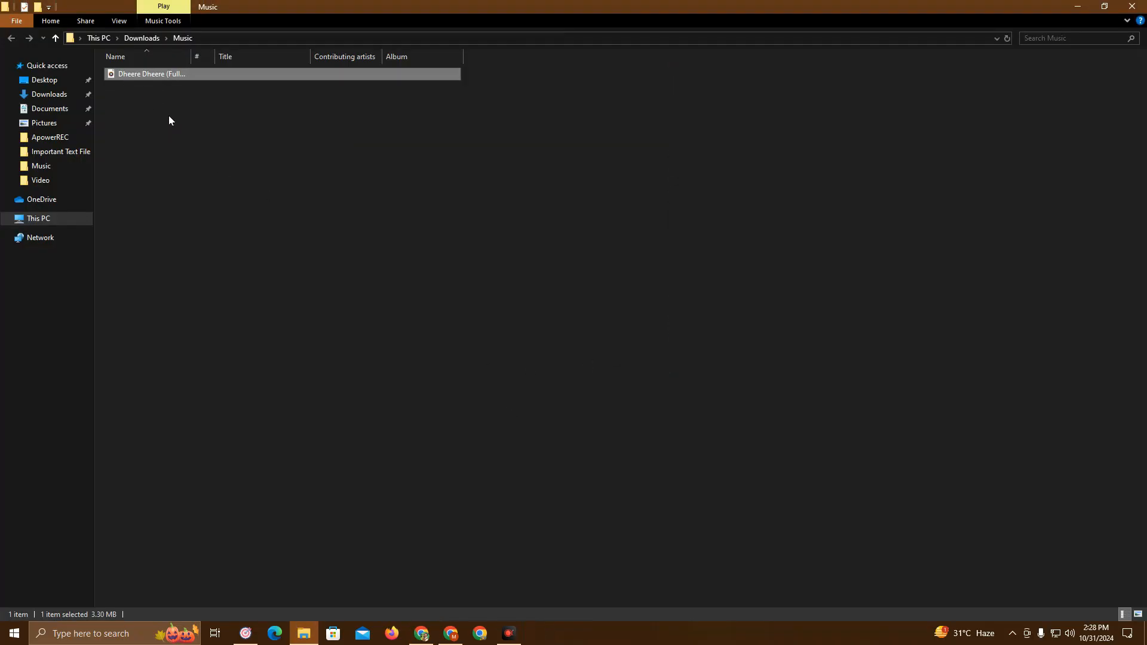
pyautogui.click(219, 190)
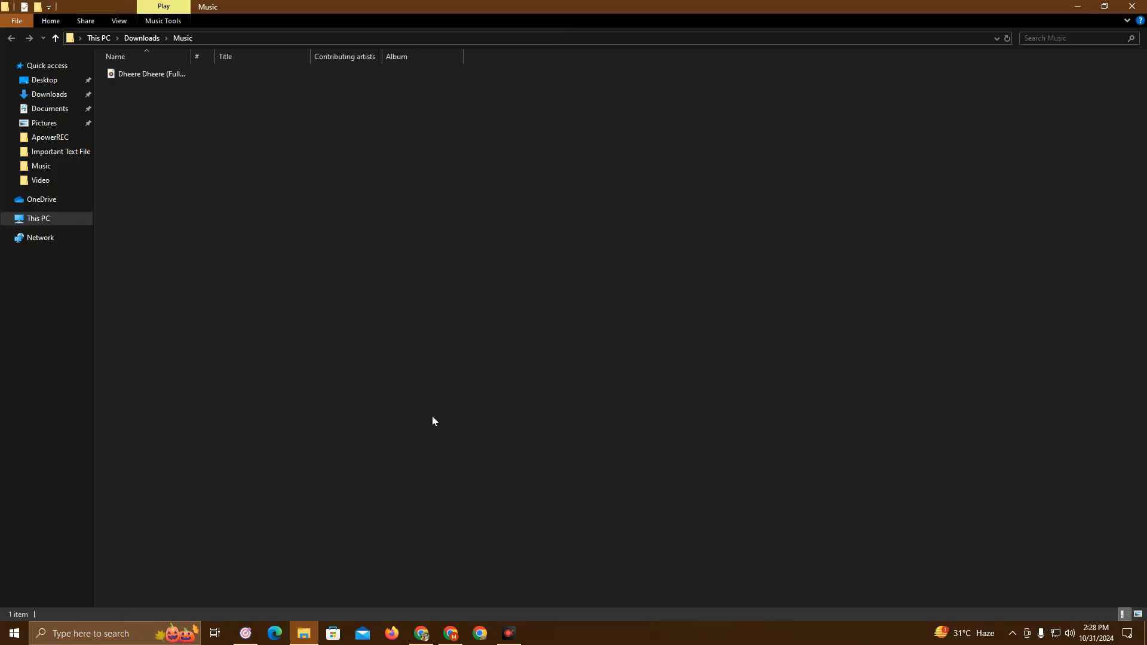
# - Switch to Audioalter in the browser, look over its audio tools, and open the Reverb effect
pyautogui.click(421, 633)
pyautogui.click(497, 12)
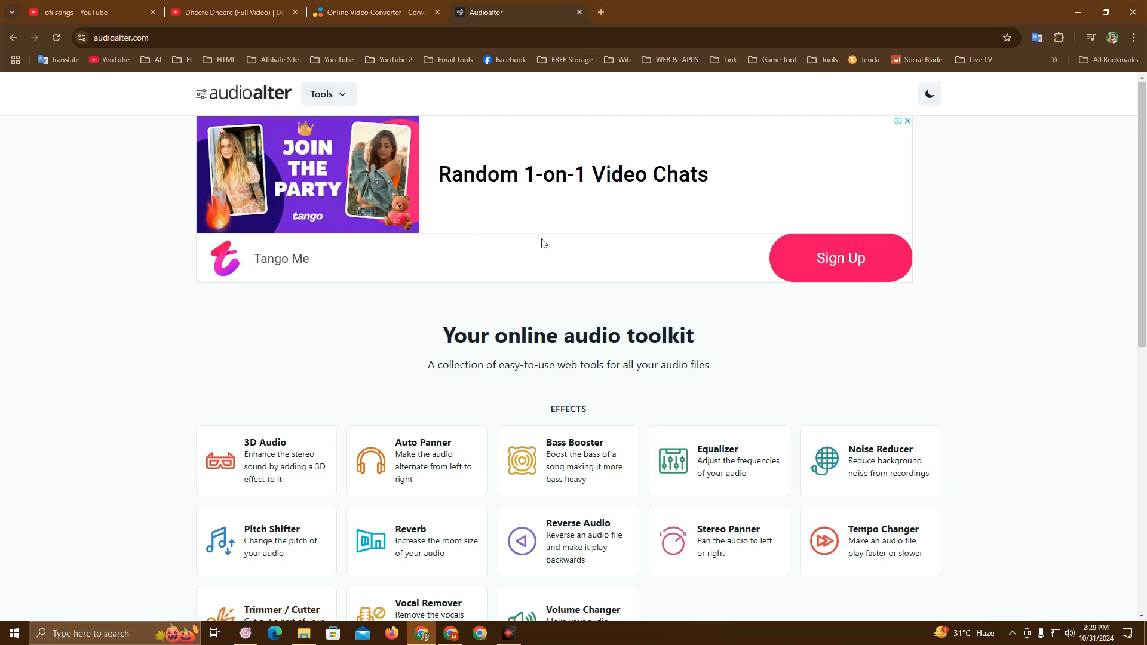
pyautogui.scroll(-3, 541, 257)
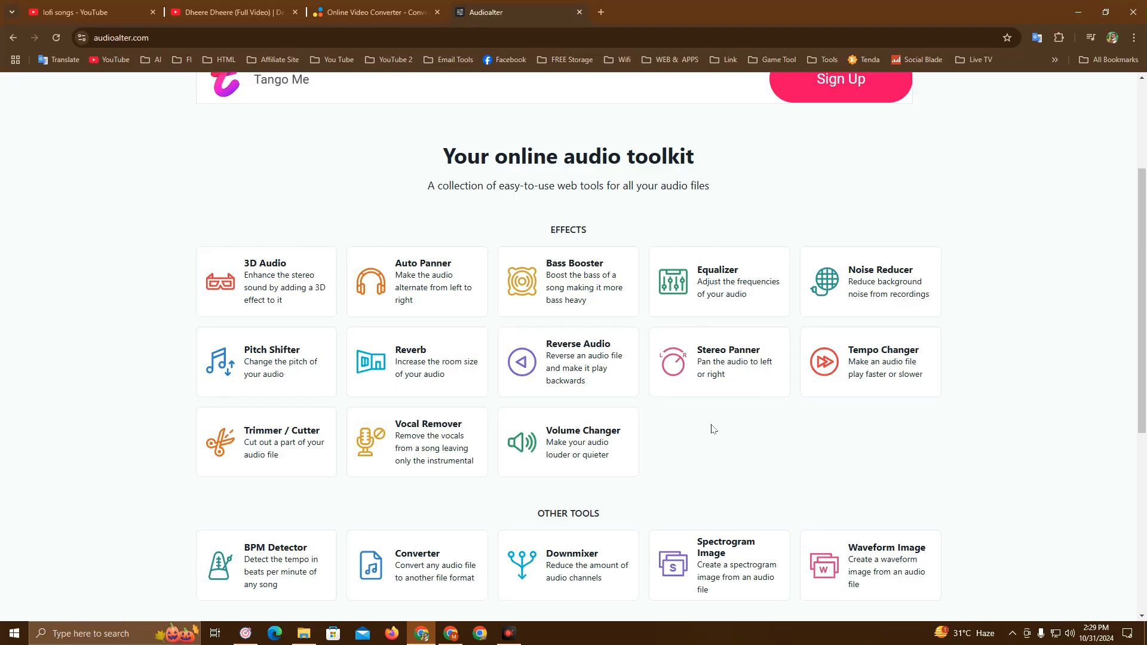
pyautogui.scroll(3, 711, 428)
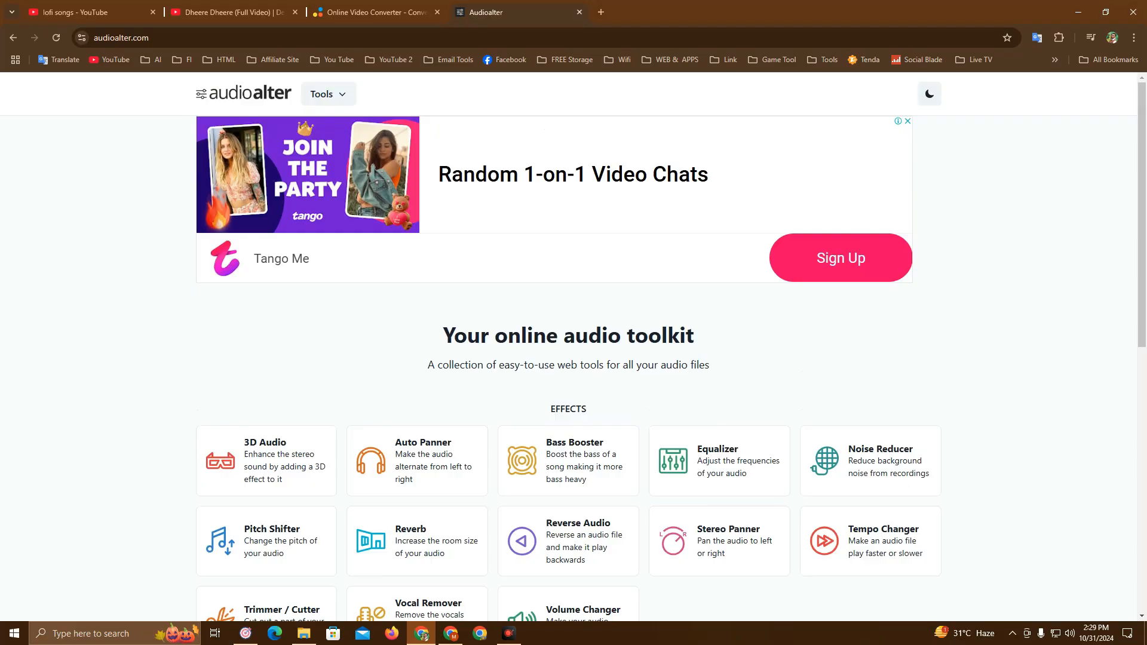
pyautogui.scroll(-3, 410, 339)
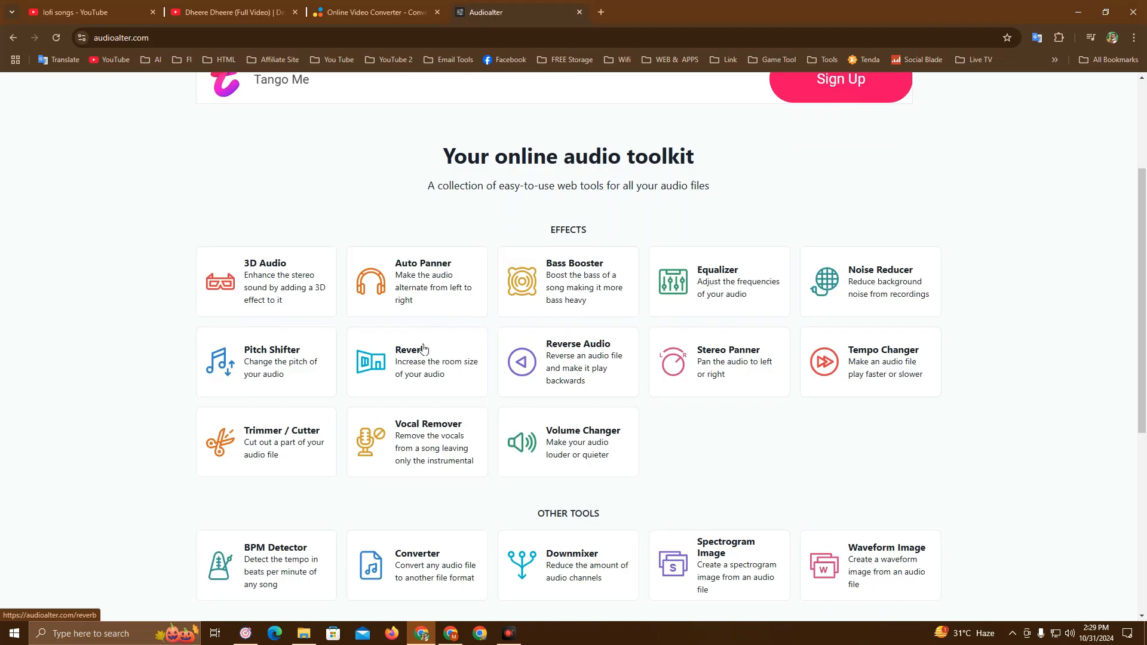
pyautogui.click(408, 366)
pyautogui.scroll(-1, 699, 365)
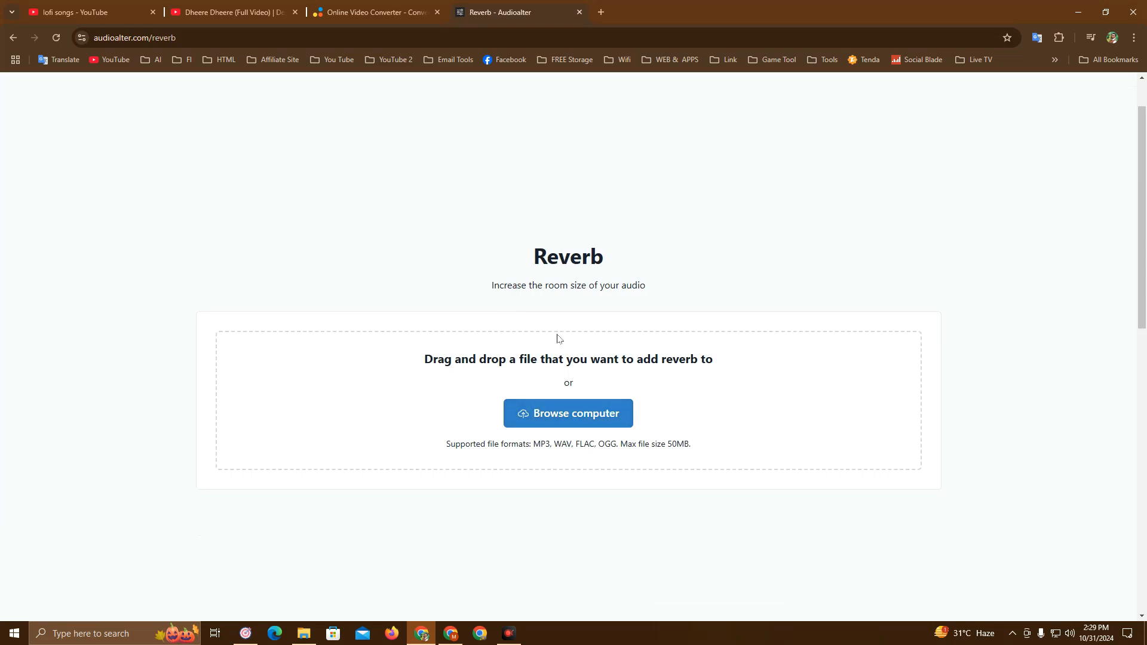
# - Load the converted Dheere Dheere WAV file from the Downloads Music folder into the Reverb tool
pyautogui.click(557, 417)
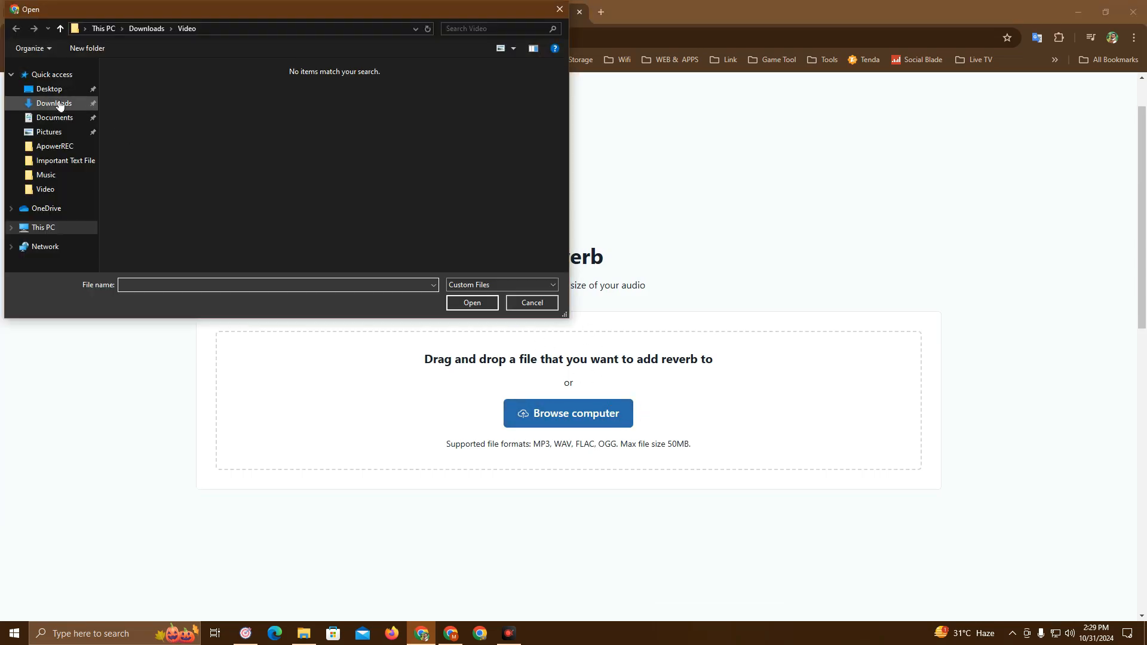
pyautogui.click(58, 104)
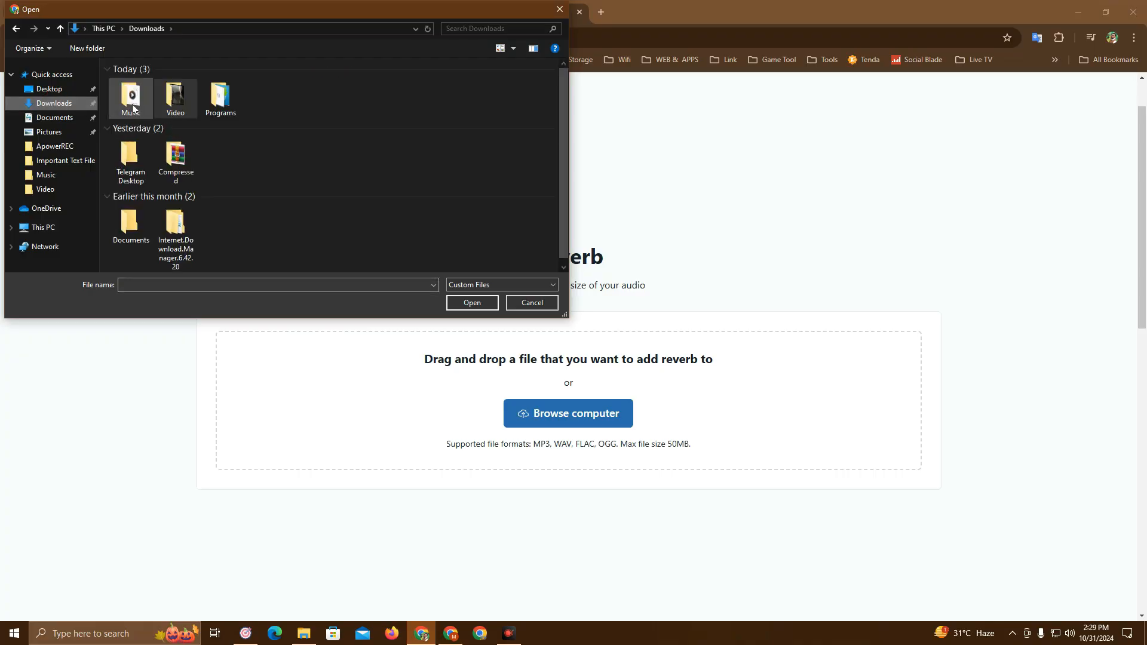
pyautogui.doubleClick(132, 102)
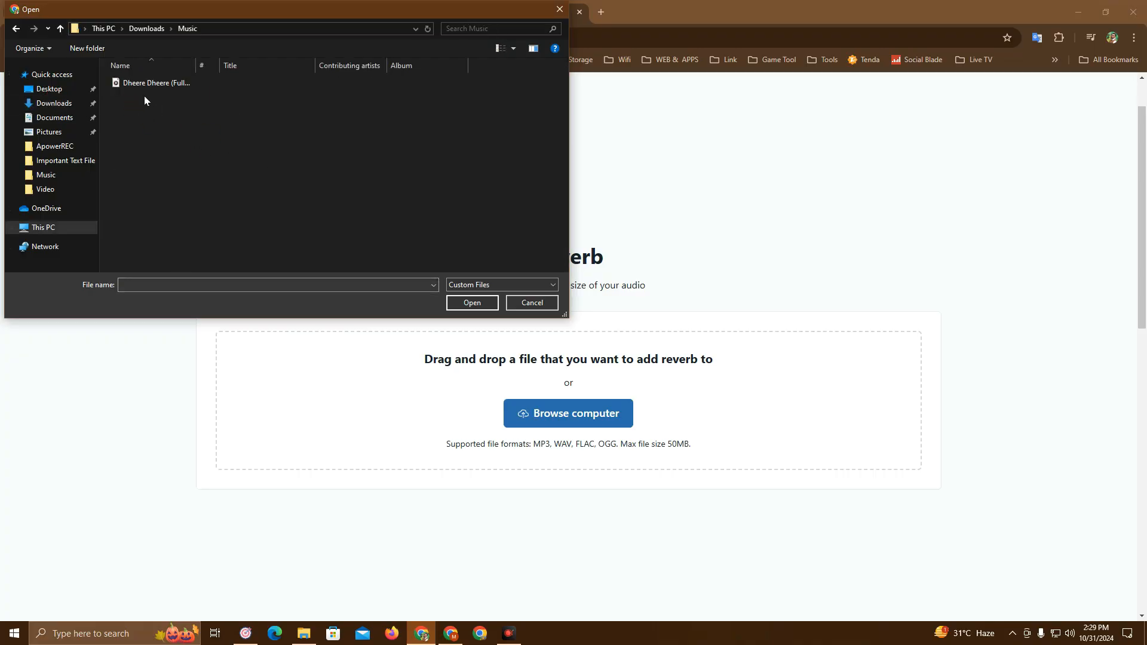
pyautogui.click(156, 85)
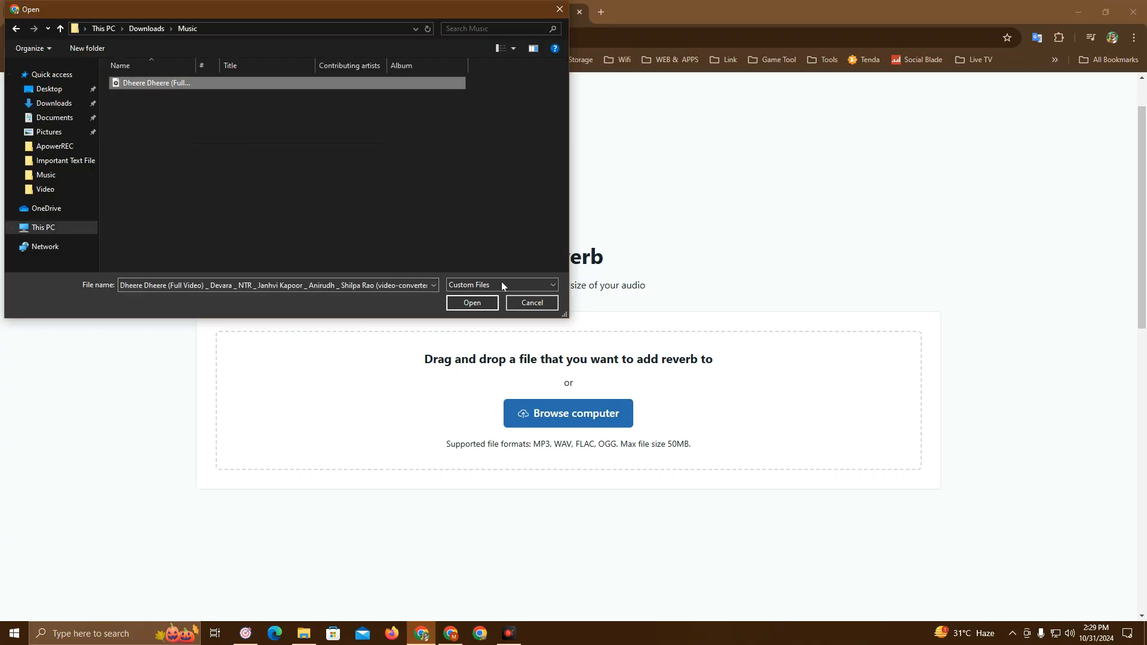
pyautogui.click(472, 303)
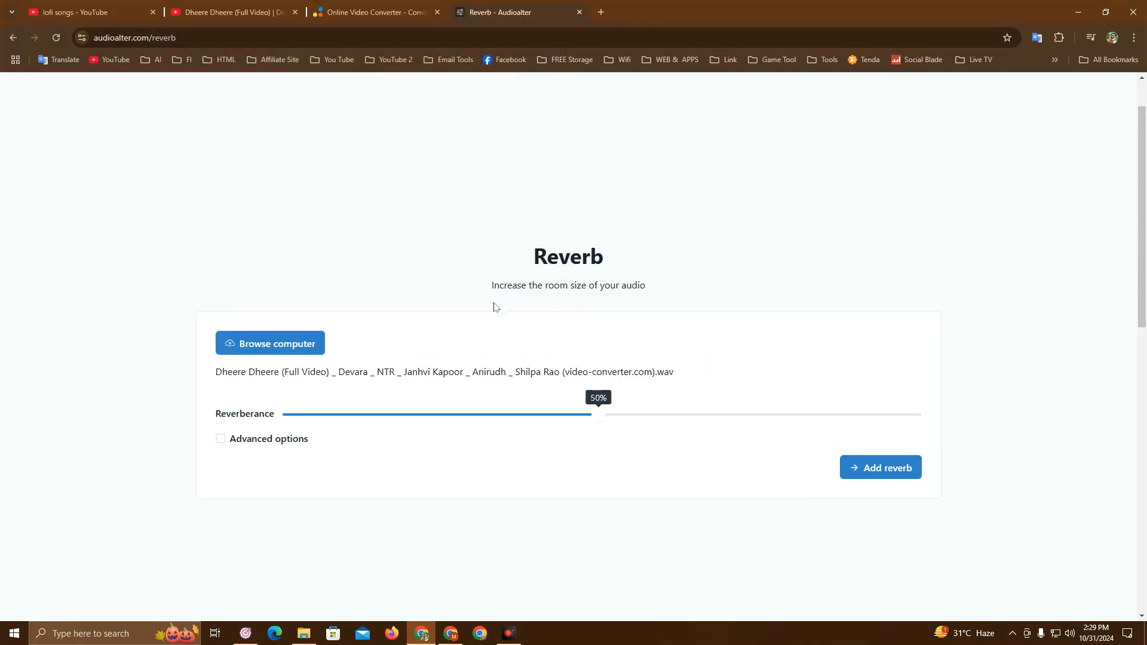
# - Enable the advanced options and add reverb to the audio with 50% reverberance and the default advanced values
pyautogui.scroll(-2, 501, 359)
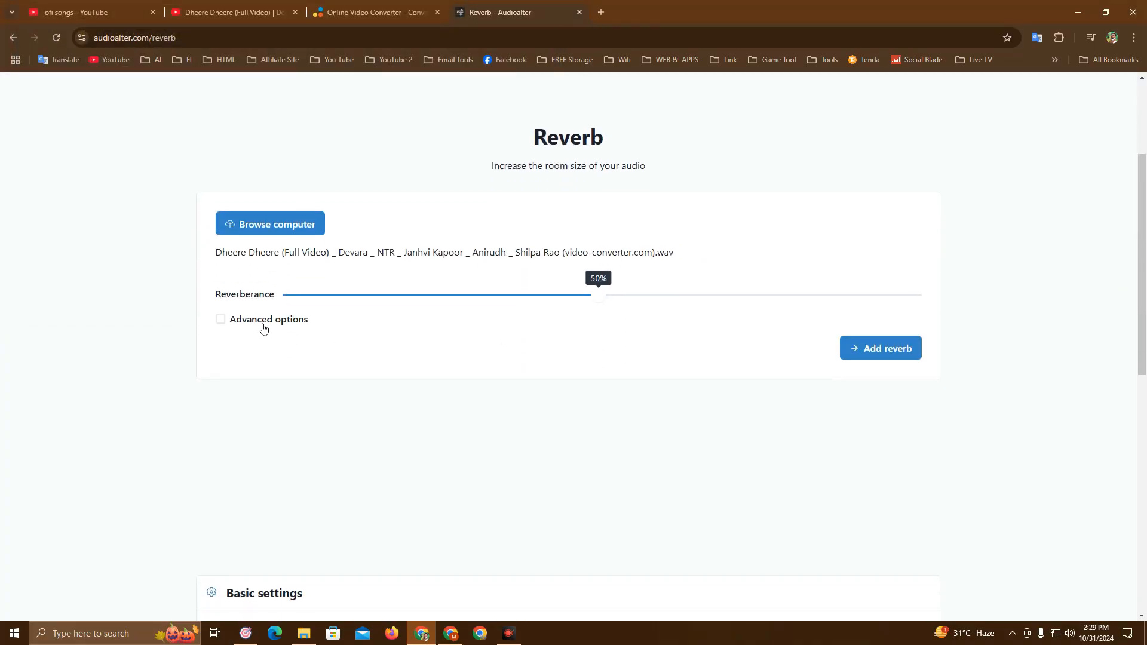
pyautogui.click(267, 324)
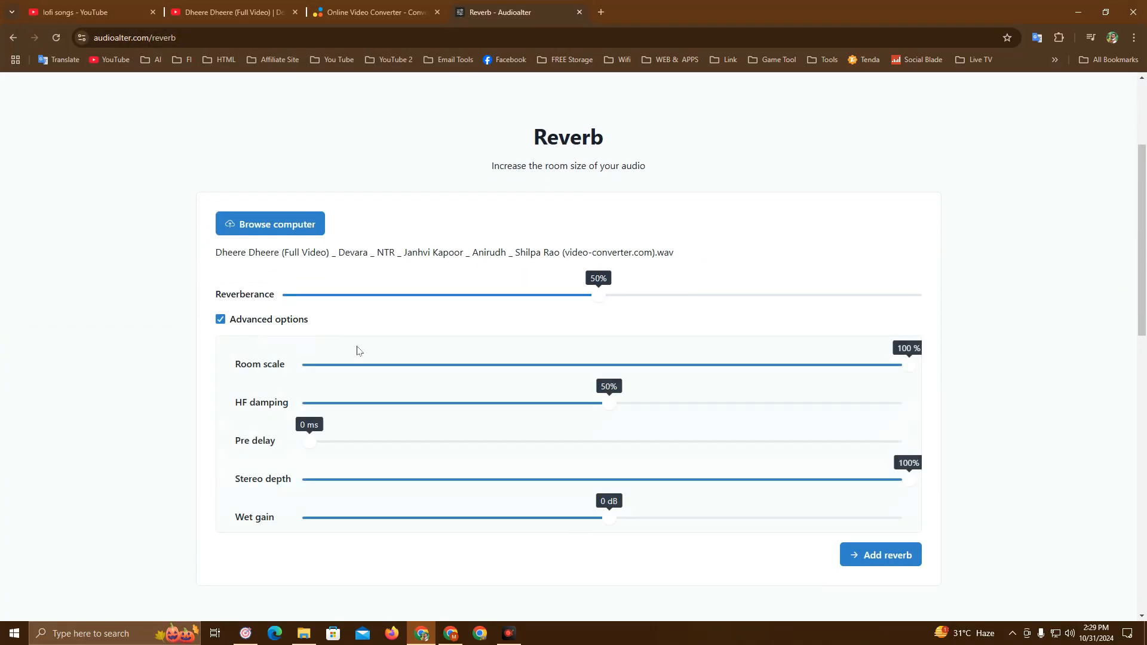
pyautogui.scroll(-1, 379, 347)
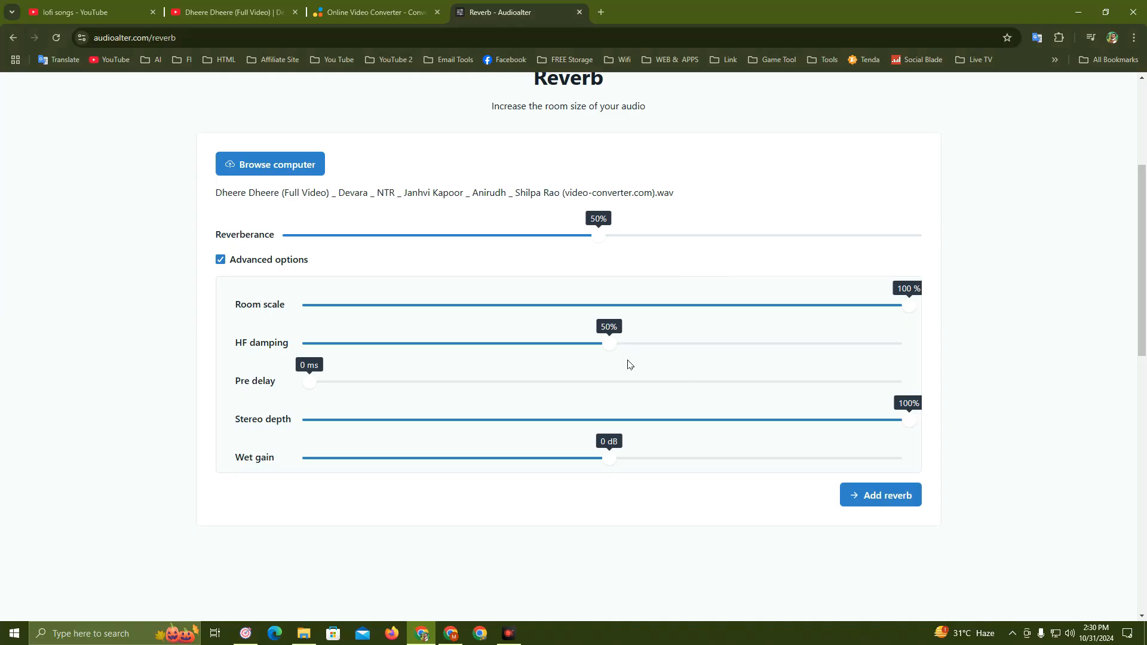
pyautogui.scroll(-1, 646, 386)
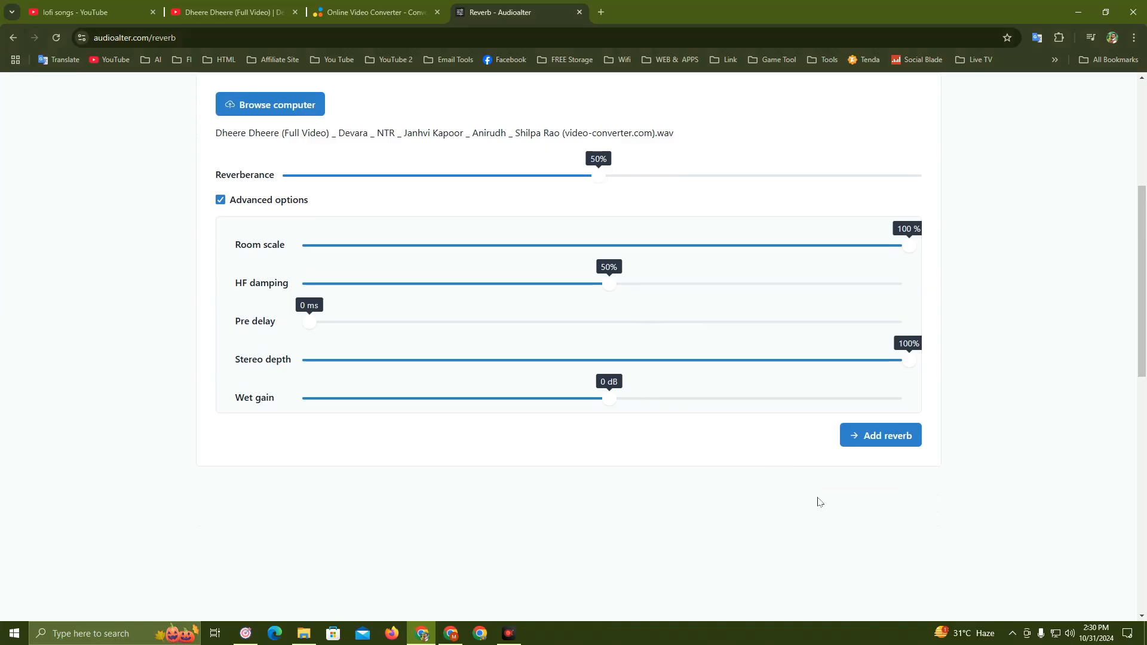
pyautogui.click(899, 449)
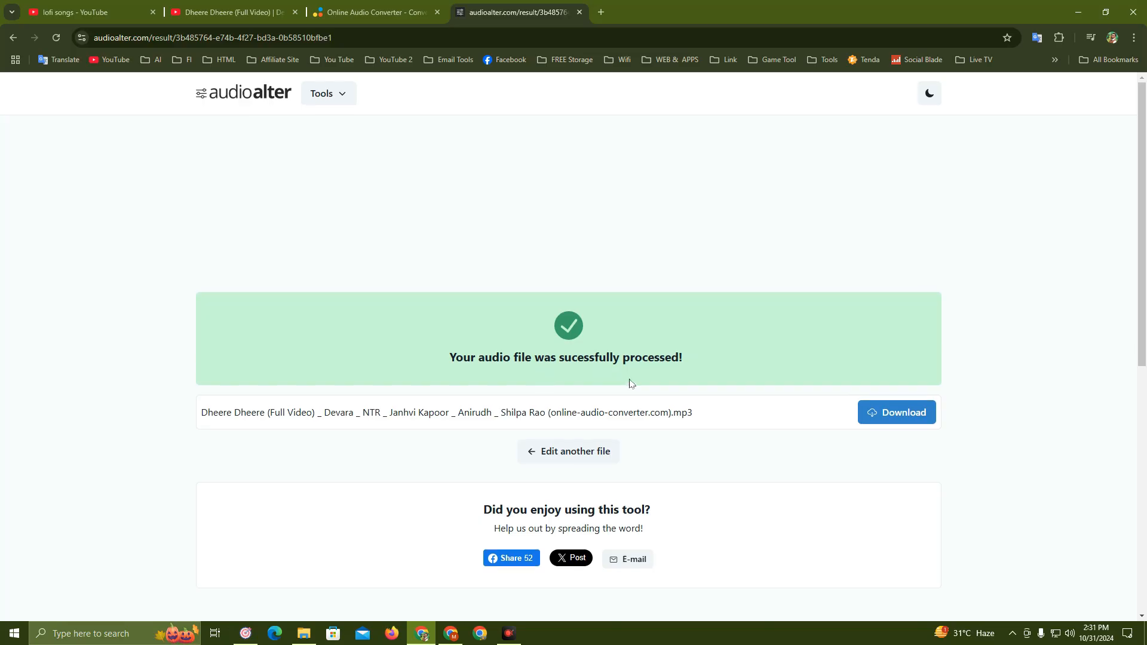
pyautogui.scroll(-1, 657, 386)
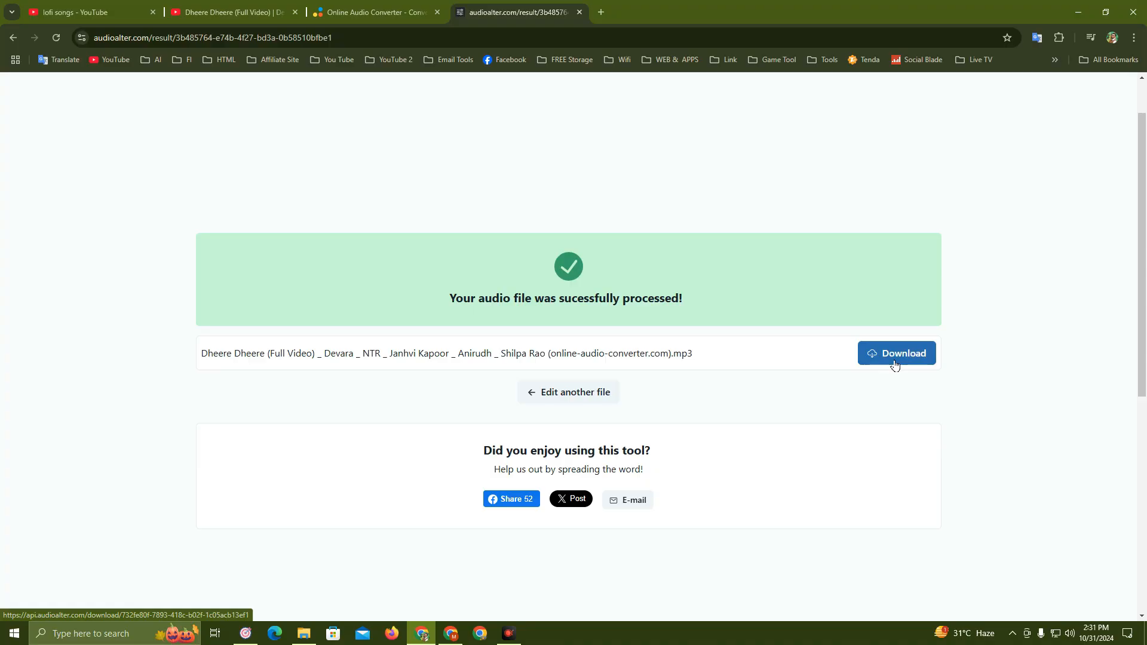
# - Download the reverb-processed Dheere Dheere MP3 and open the Downloads Music folder containing it
pyautogui.click(894, 354)
pyautogui.click(584, 368)
pyautogui.click(594, 353)
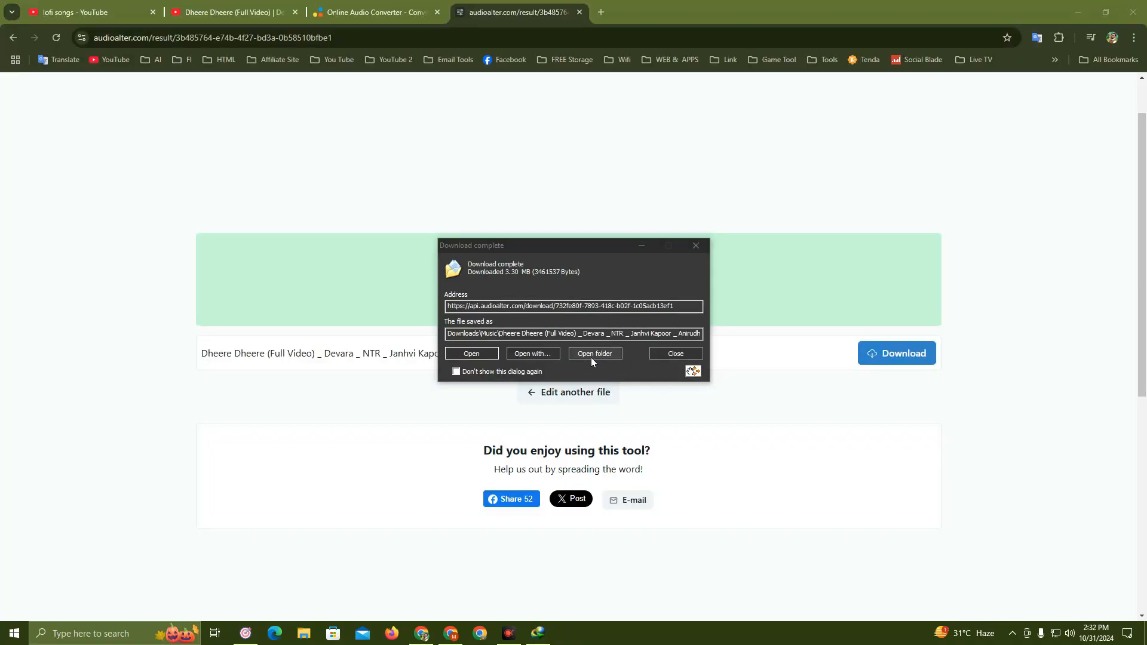
pyautogui.click(592, 356)
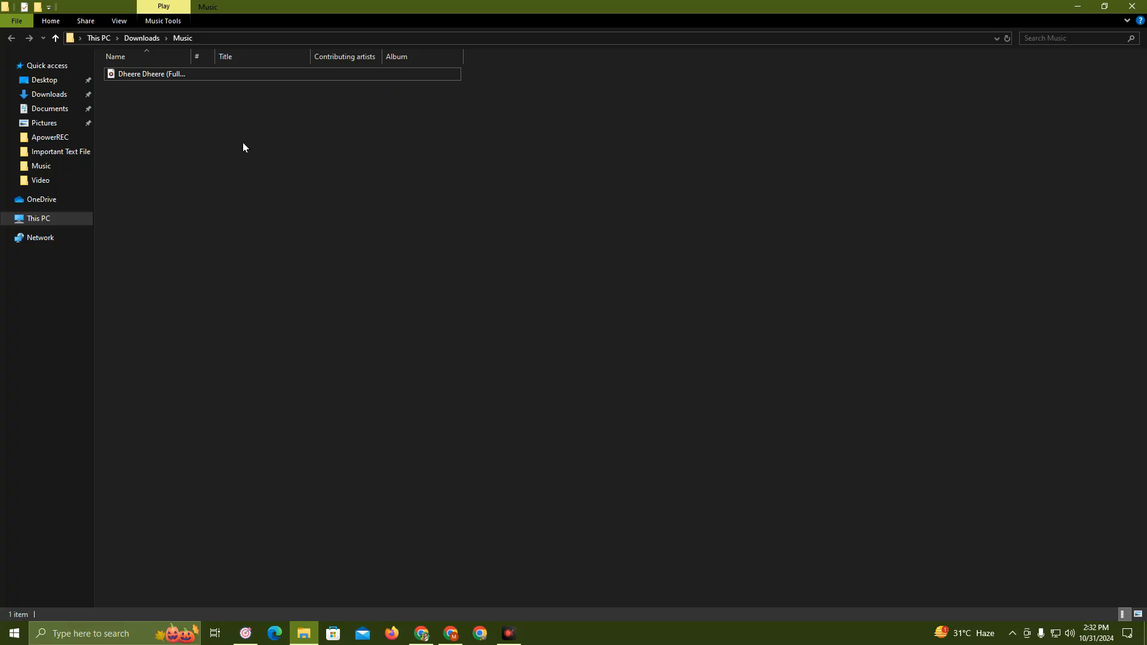
# - Switch to the YouTube results for lofi songs in the browser and examine the artwork used in the video thumbnails
pyautogui.click(422, 637)
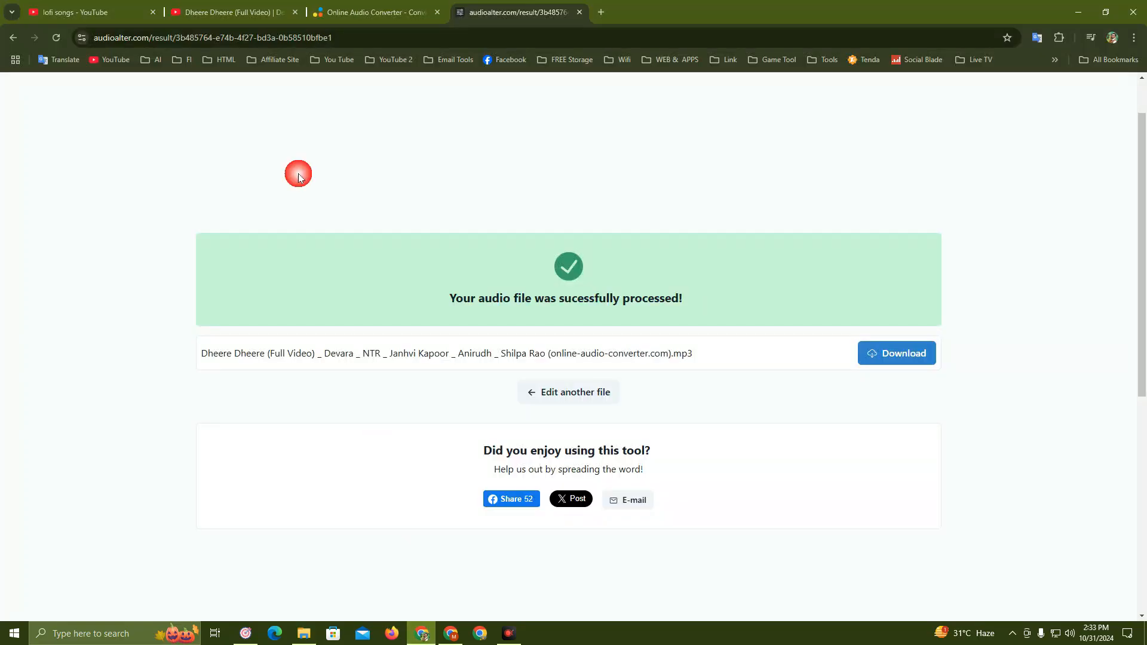
pyautogui.click(131, 9)
pyautogui.scroll(-1, 343, 159)
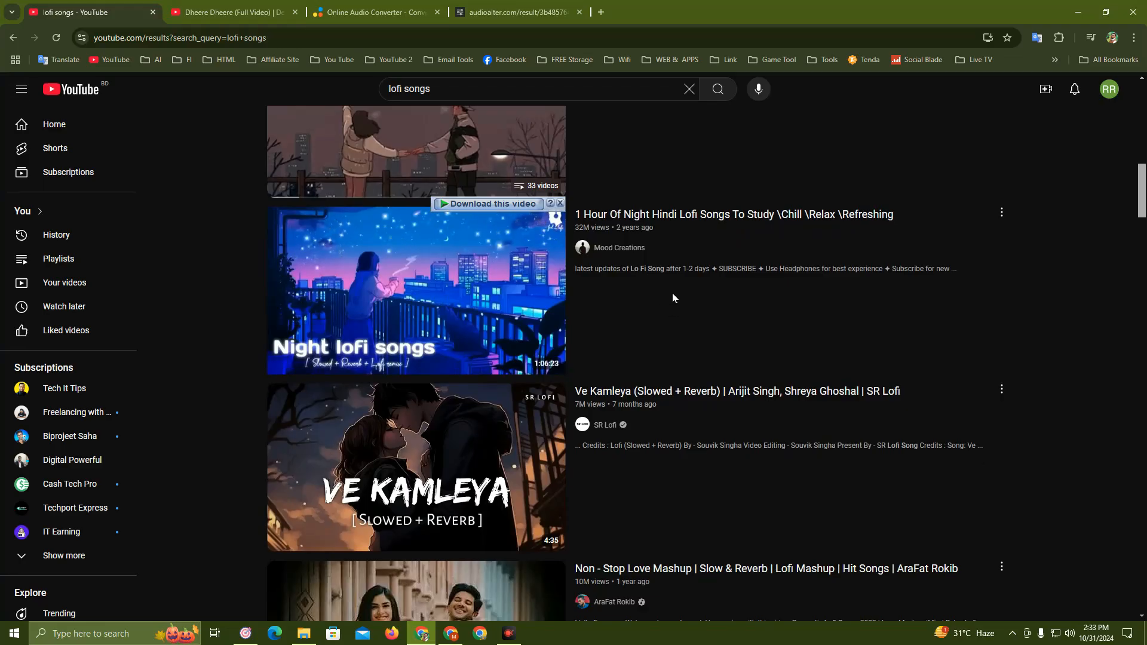
pyautogui.scroll(-1, 651, 309)
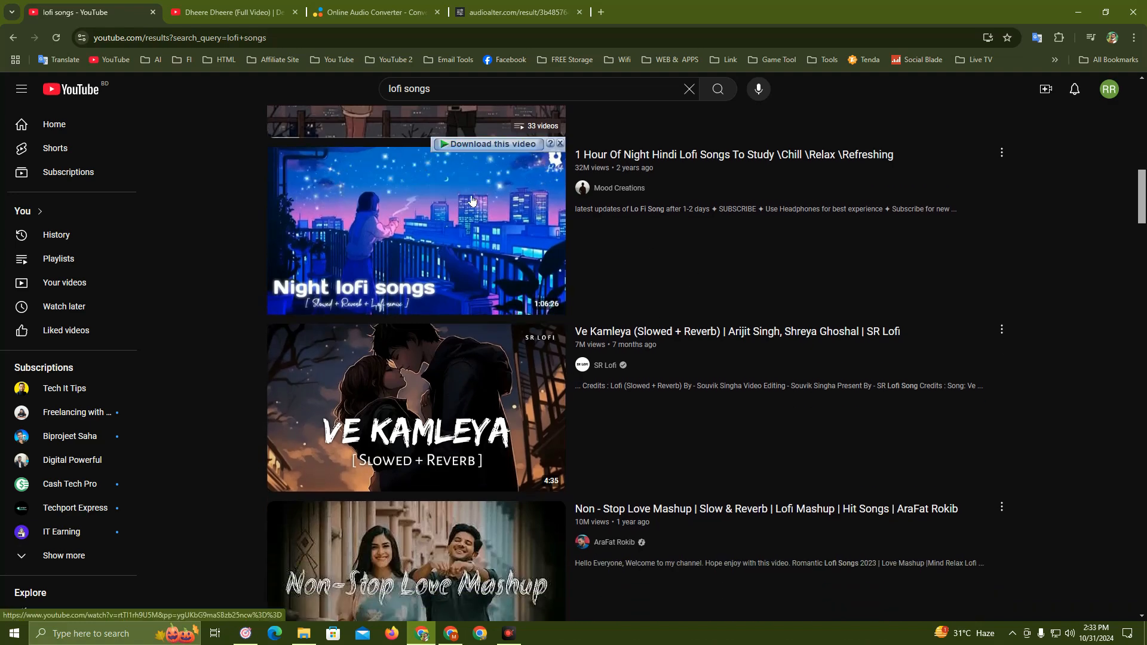
pyautogui.scroll(-1, 617, 275)
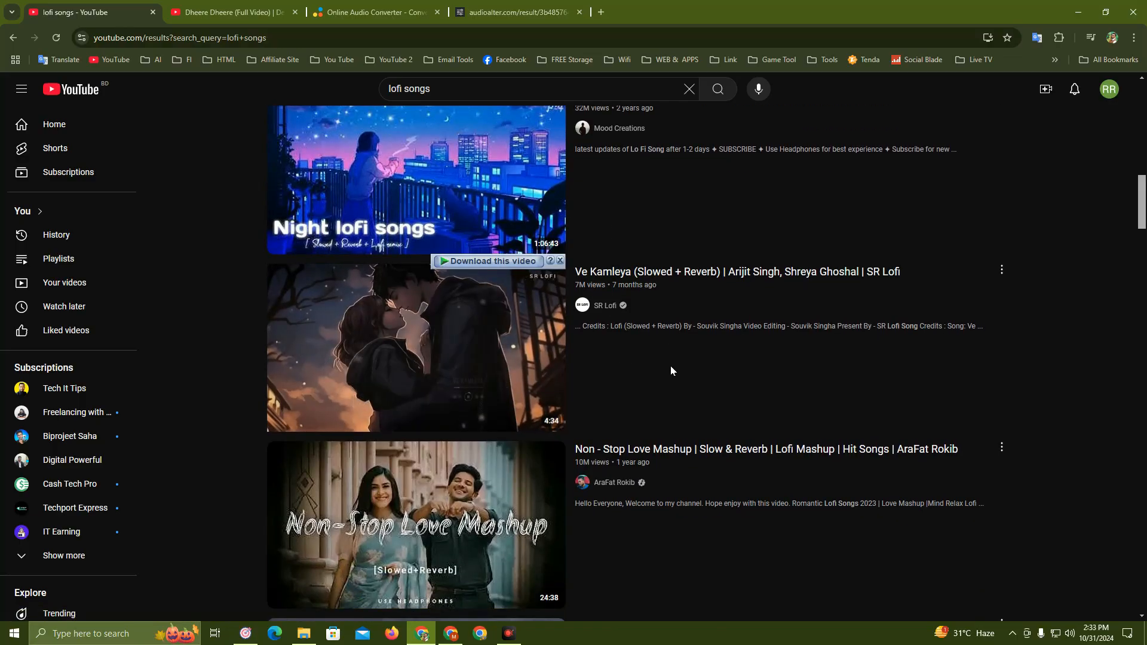
pyautogui.scroll(3, 621, 383)
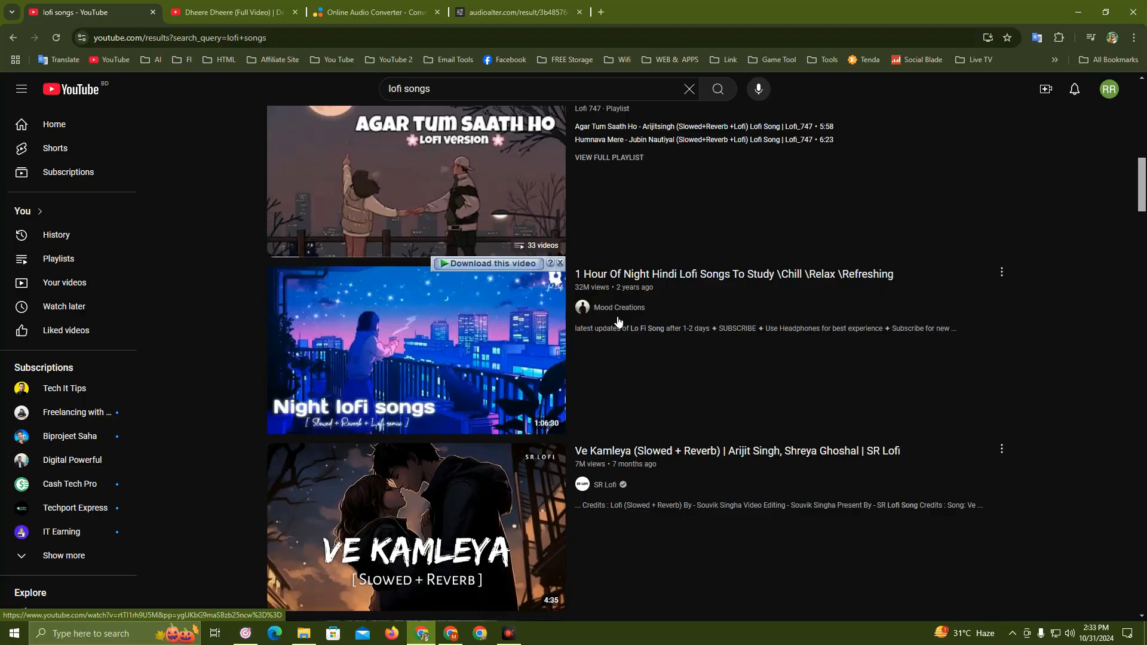
pyautogui.scroll(-2, 615, 325)
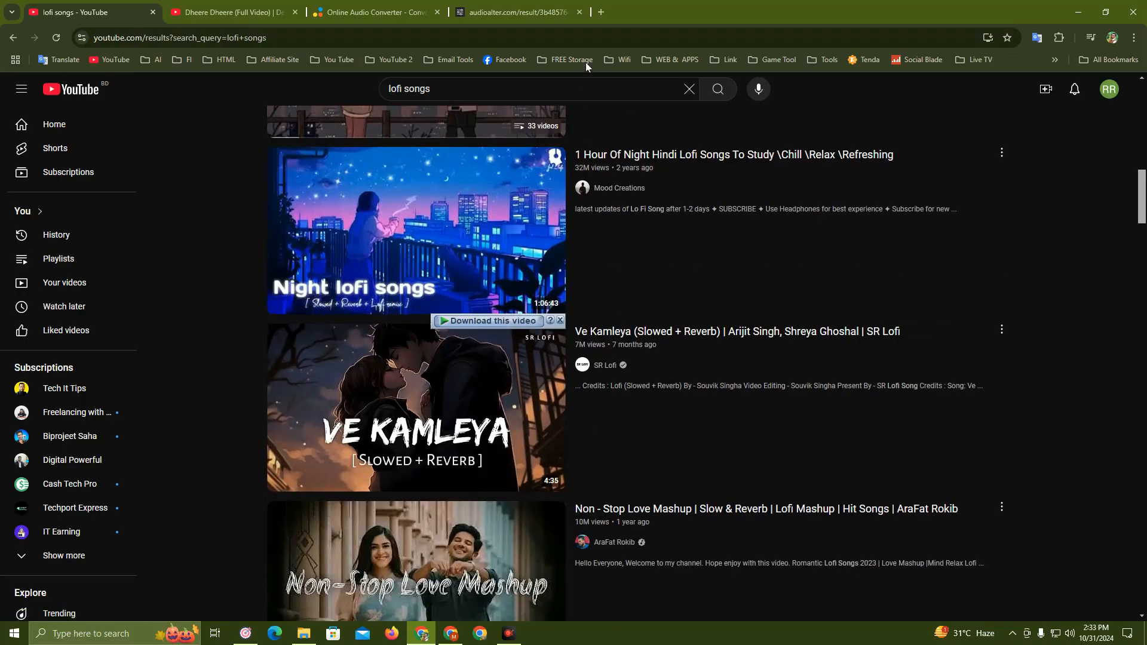
# - Open ChatGPT in a new browser tab and start an image request with "Create an image"
pyautogui.click(602, 12)
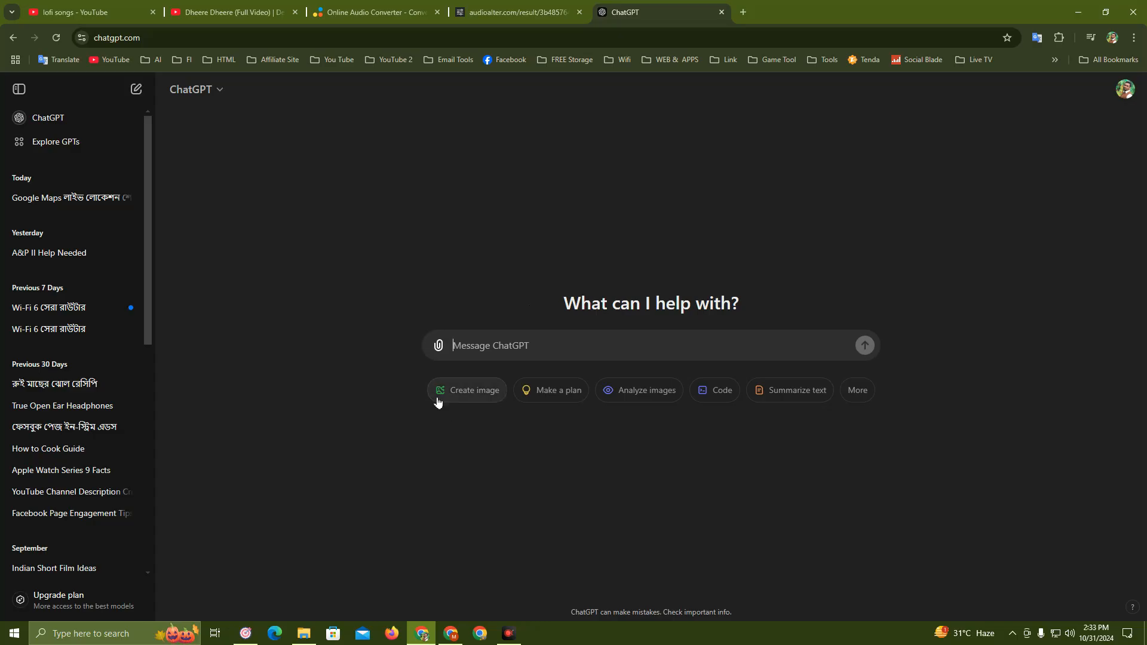
pyautogui.click(476, 397)
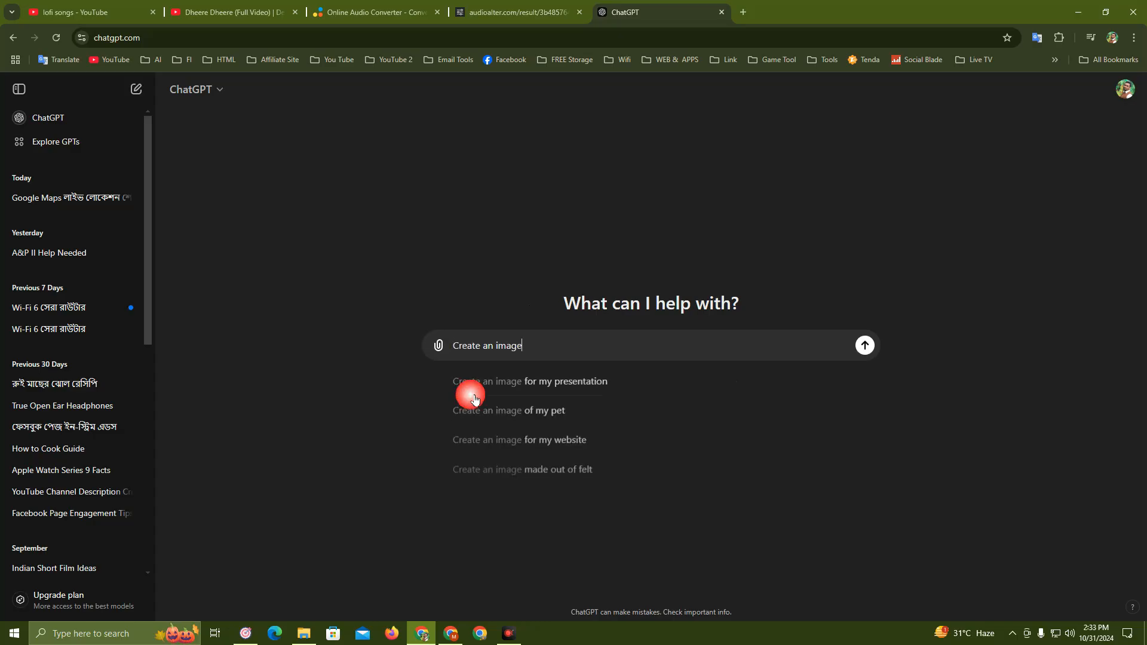
pyautogui.click(542, 348)
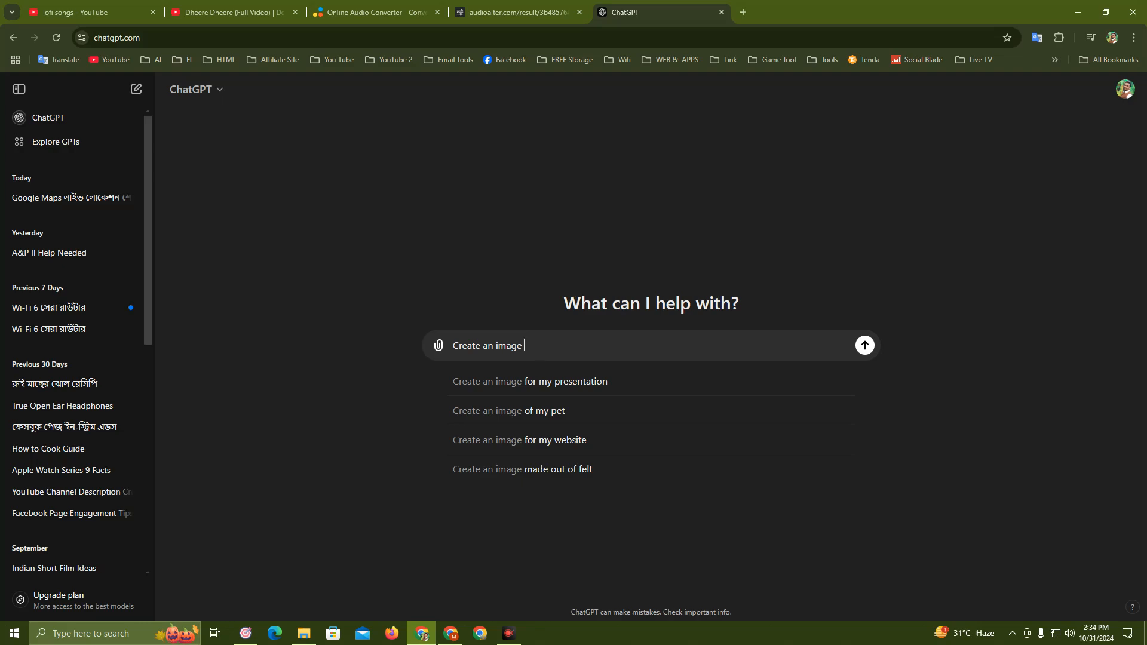
# - Copy the prepared image prompt from the New Text Document file on the desktop
pyautogui.click(1079, 12)
pyautogui.doubleClick(67, 565)
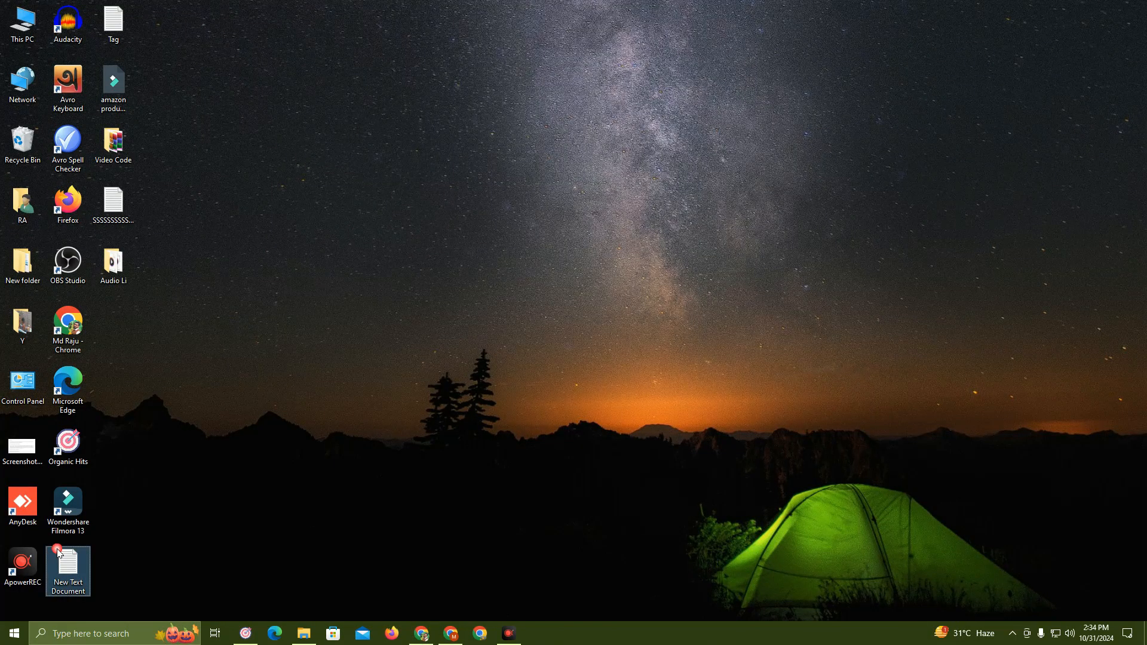
pyautogui.moveTo(704, 205); pyautogui.dragTo(632, 151)
pyautogui.hotkey('ctrl', 'c')
pyautogui.click(854, 46)
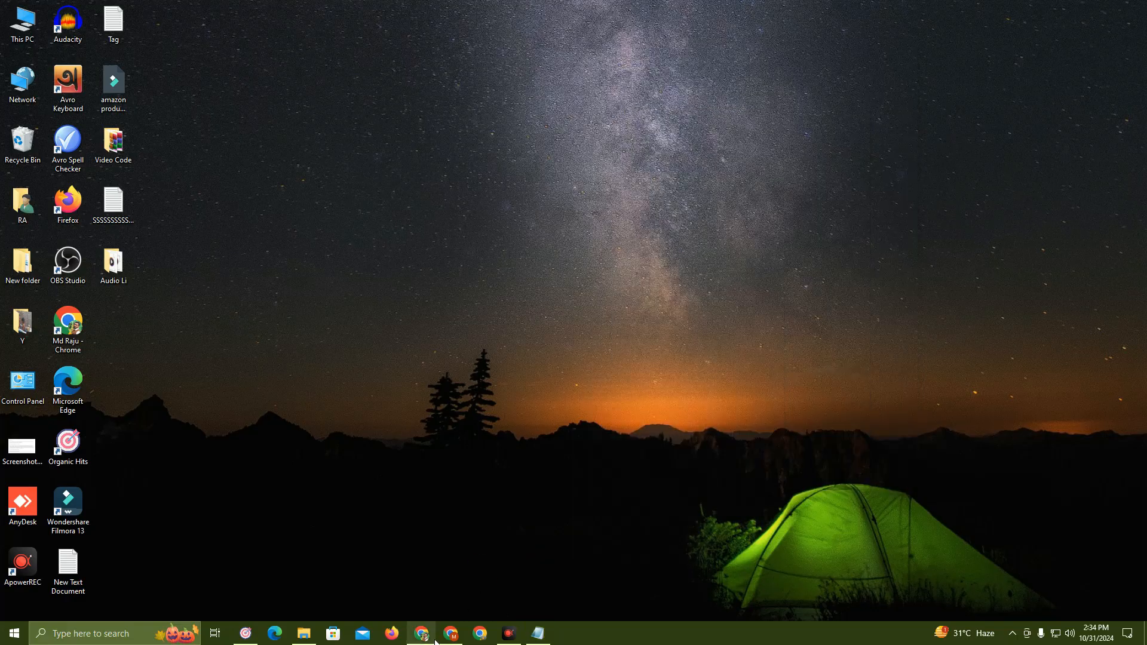
# - Return to ChatGPT, add the copied cozy-room prompt to the image request, and generate the picture
pyautogui.click(422, 634)
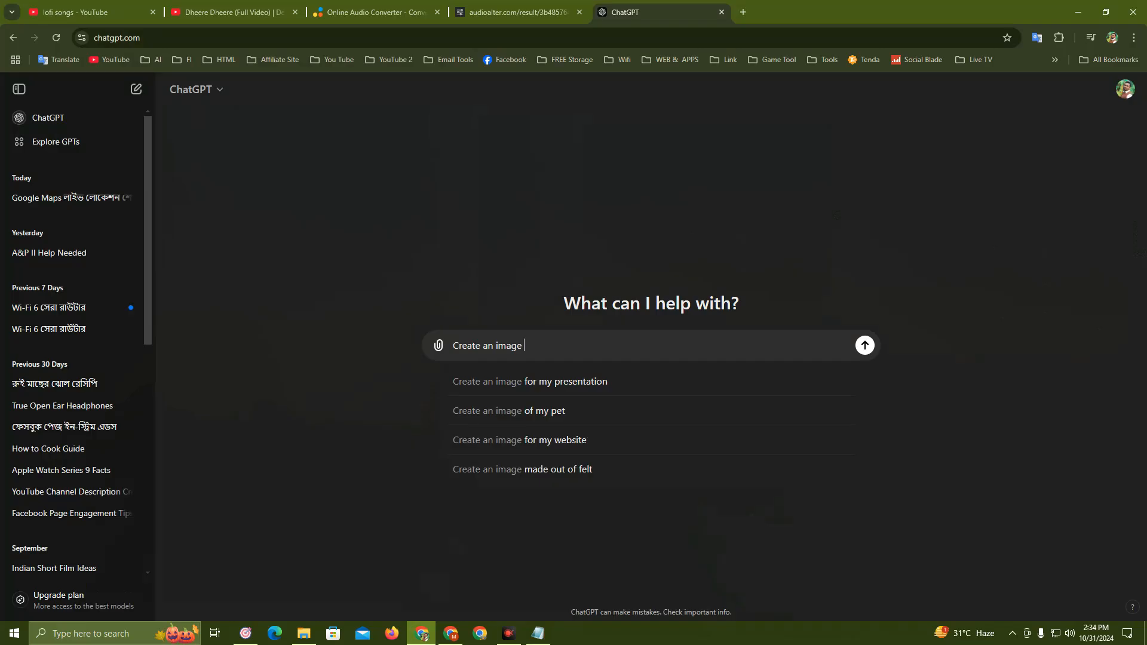
pyautogui.hotkey('ctrl', 'v')
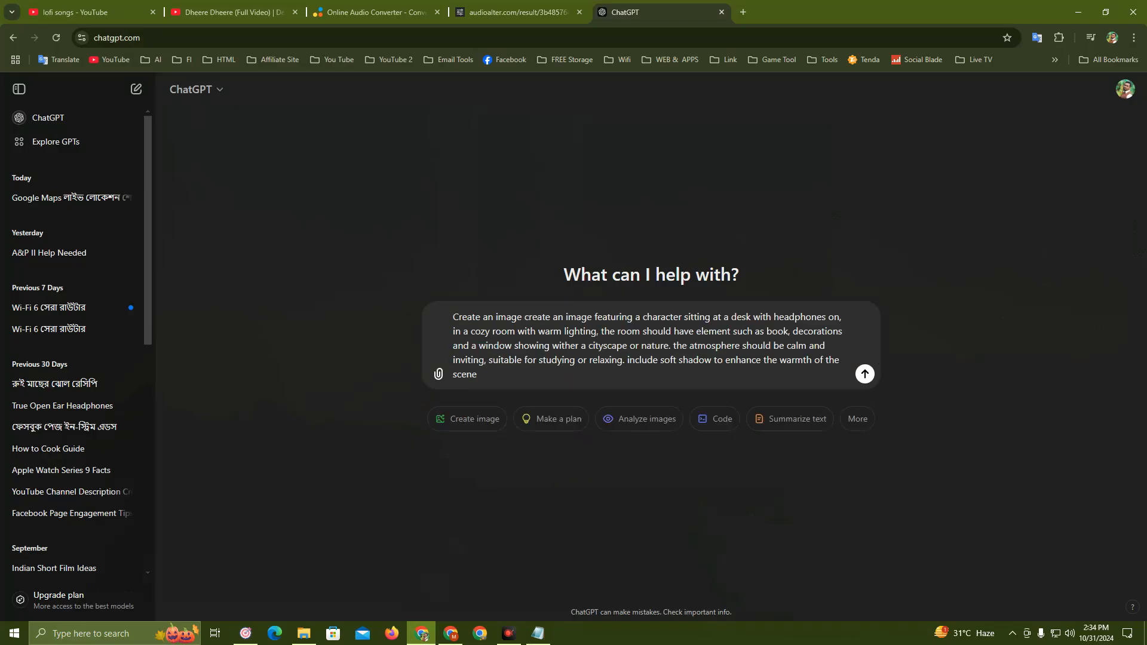
pyautogui.click(864, 375)
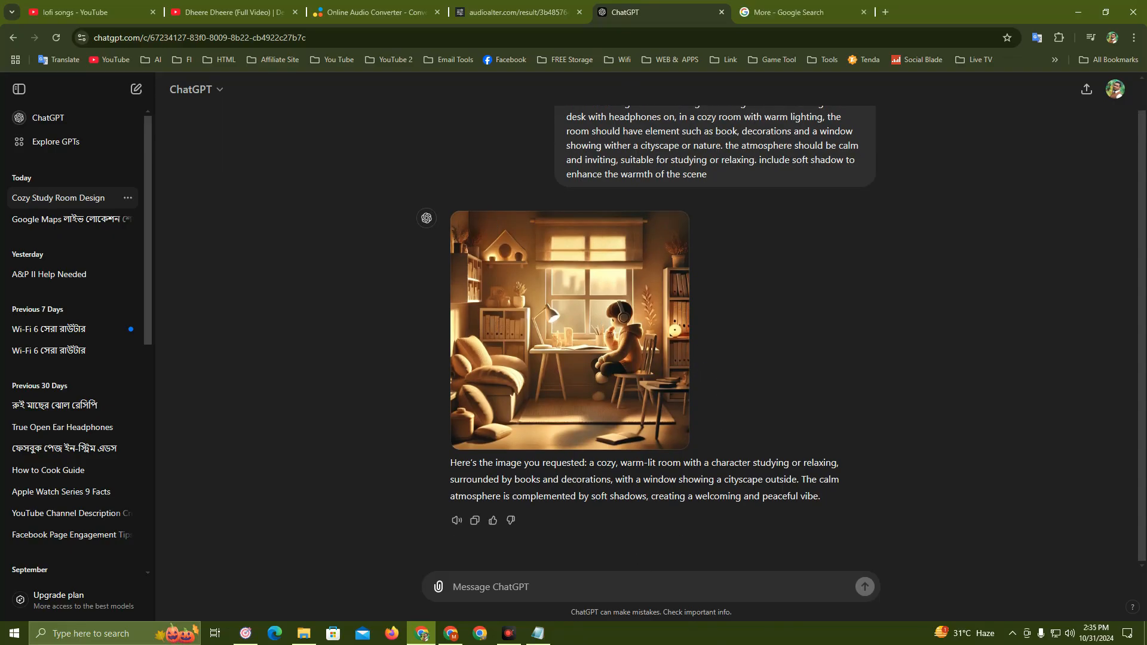
# - Generate two further image variations in the chat by sending the message "More" twice
pyautogui.write('More')
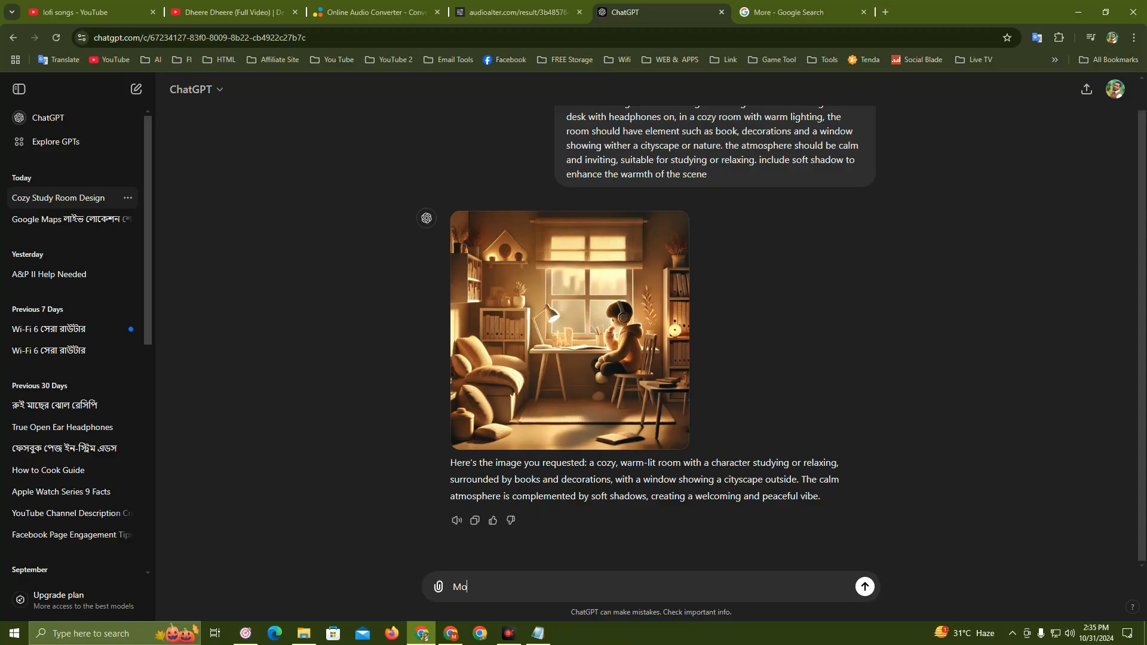
pyautogui.press('Return')
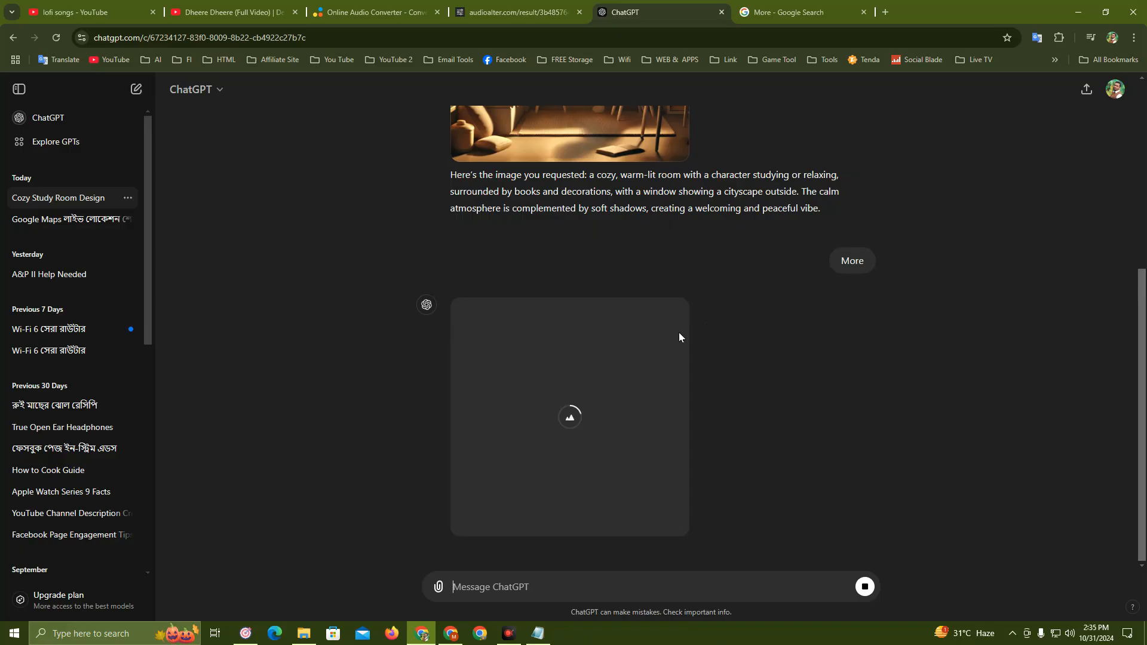
pyautogui.scroll(1, 679, 333)
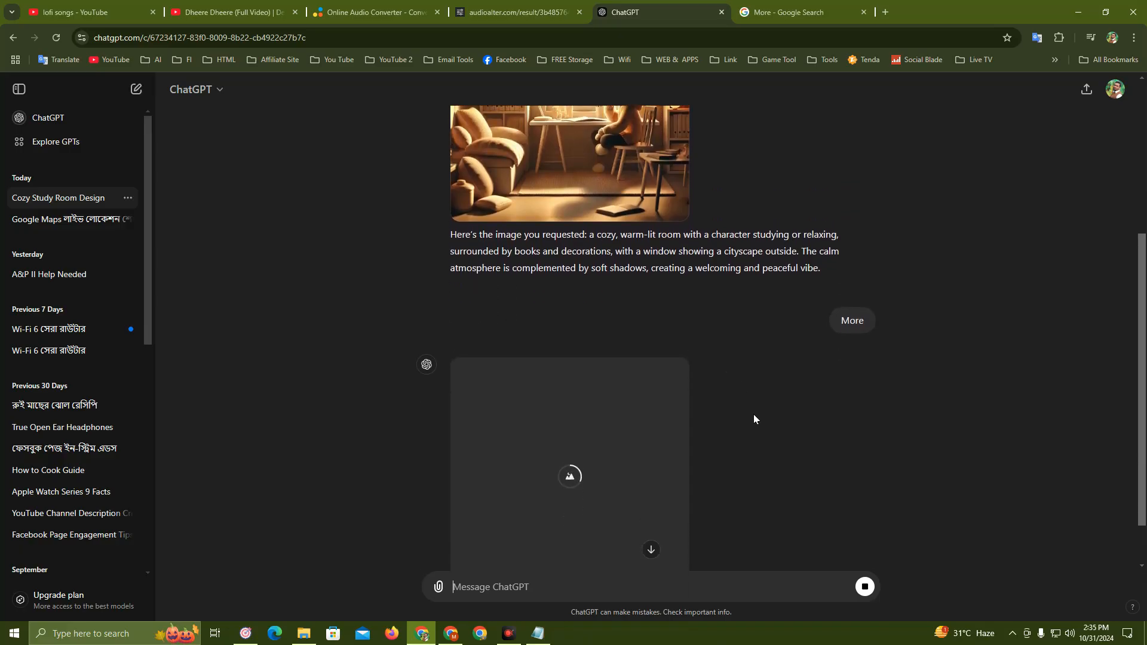
pyautogui.scroll(-1, 756, 433)
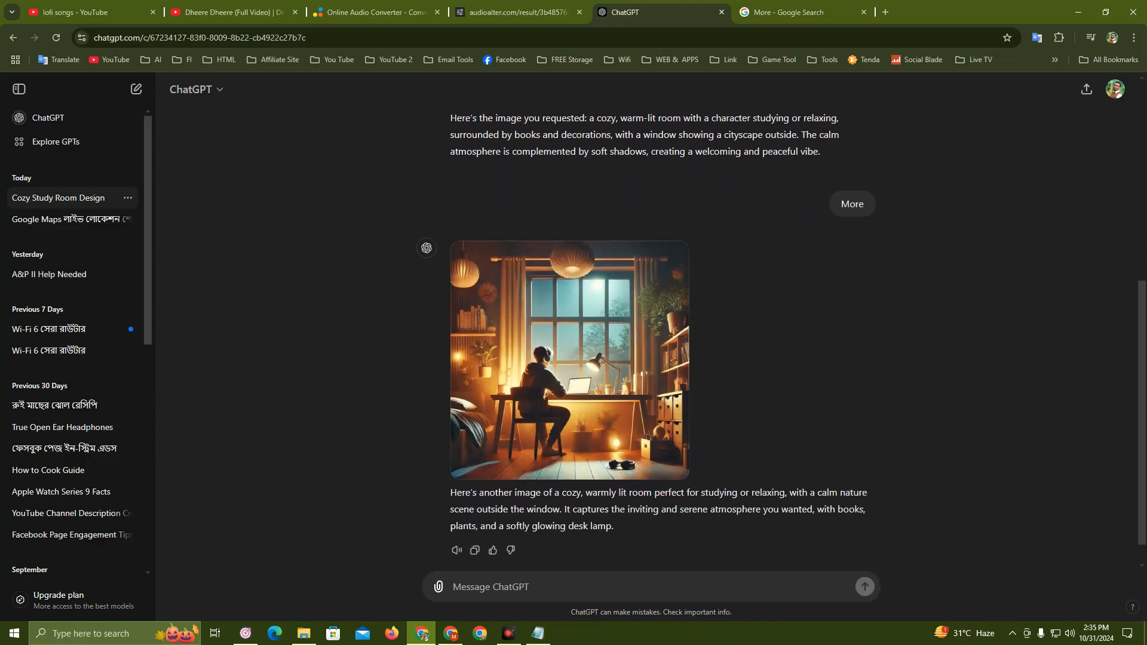
pyautogui.write('More')
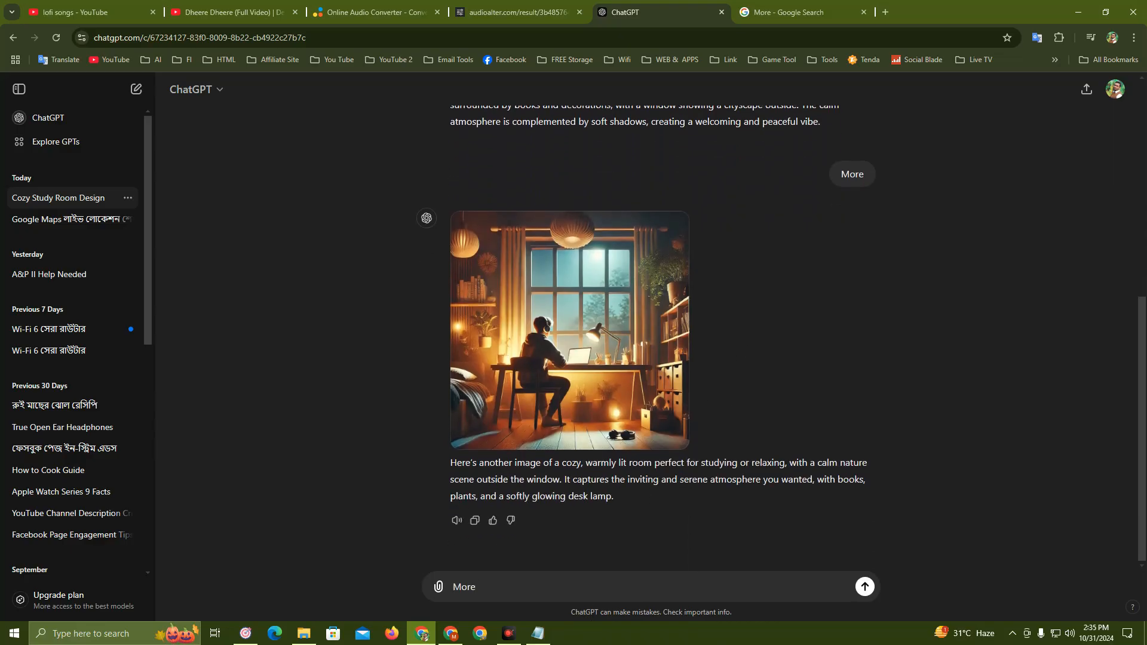
pyautogui.press('Return')
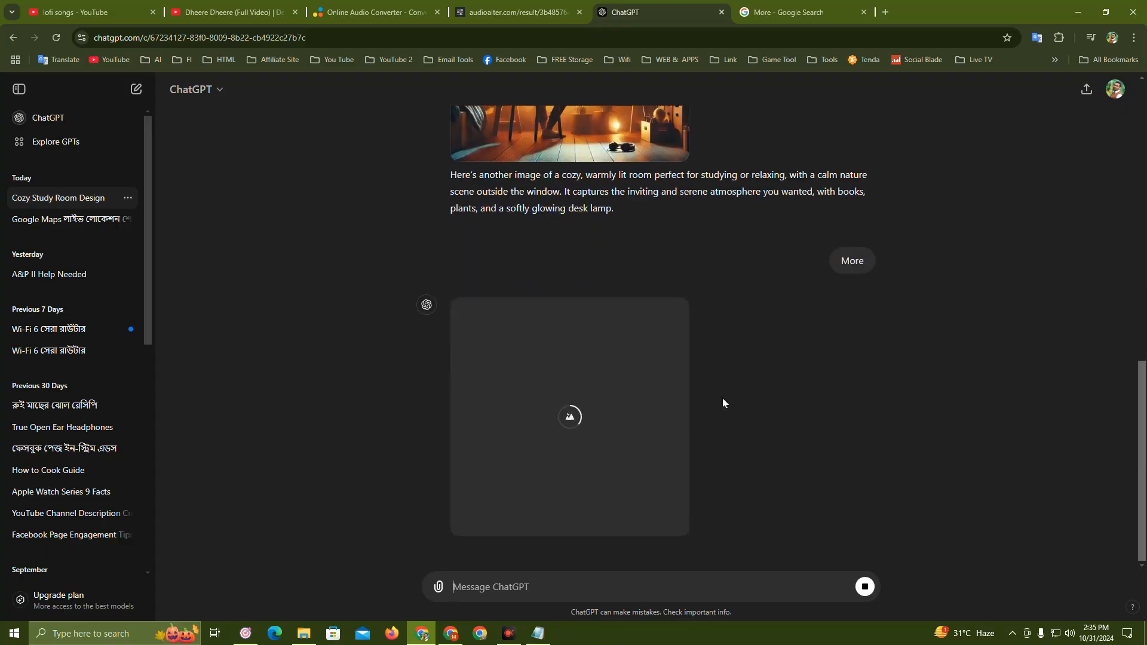
# - Open the second generated image, with the character at a laptop by the window, at full size and download it
pyautogui.scroll(3, 725, 396)
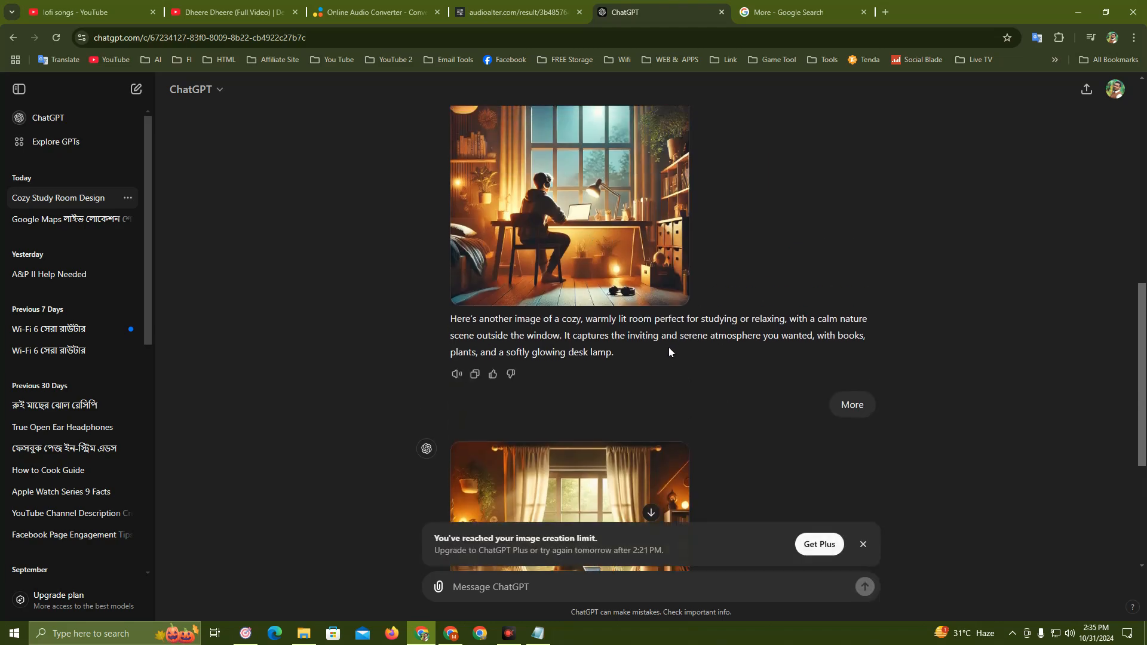
pyautogui.click(603, 224)
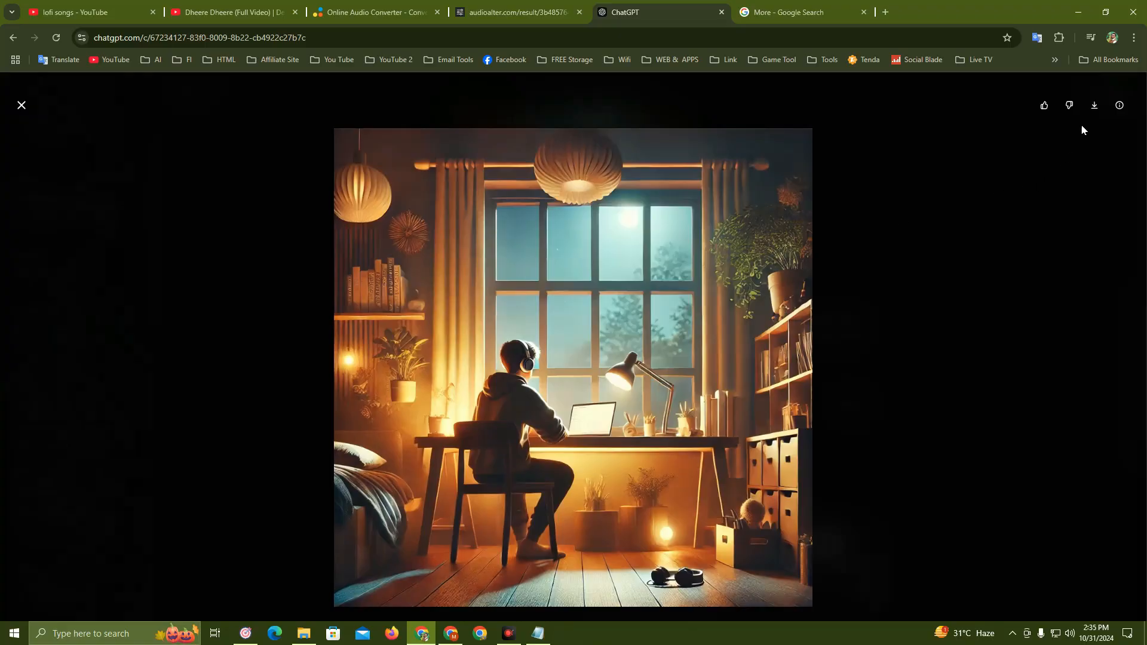
pyautogui.click(1099, 111)
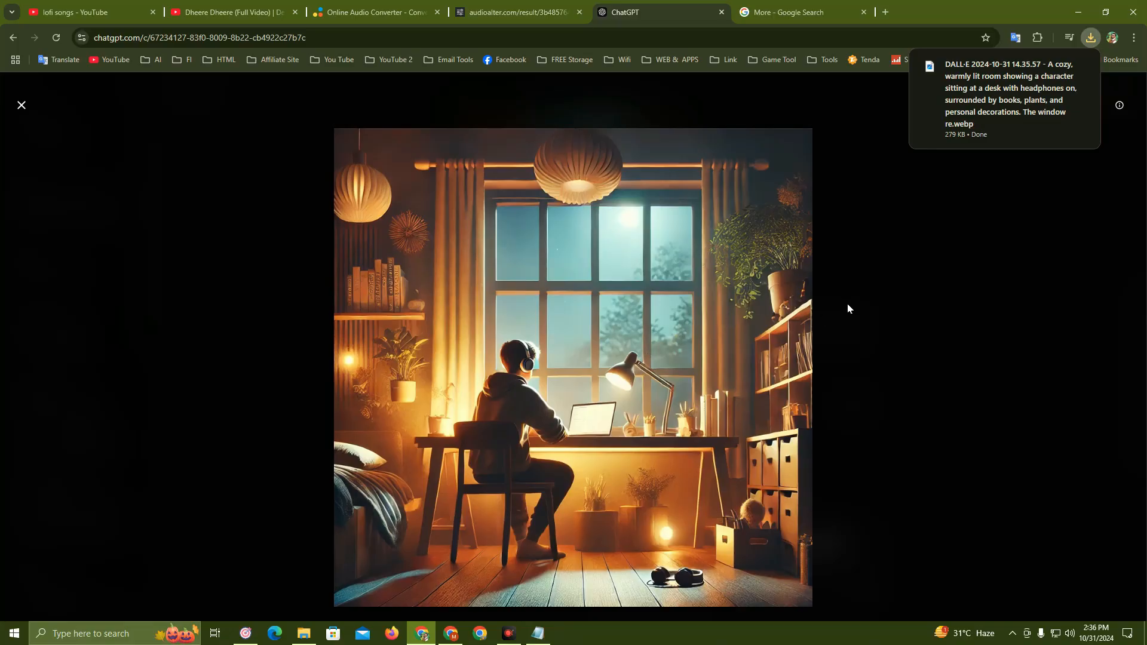
# - Leave the browser and launch Wondershare Filmora 13 from the desktop with an empty project
pyautogui.click(1079, 12)
pyautogui.rightClick(377, 241)
pyautogui.doubleClick(78, 511)
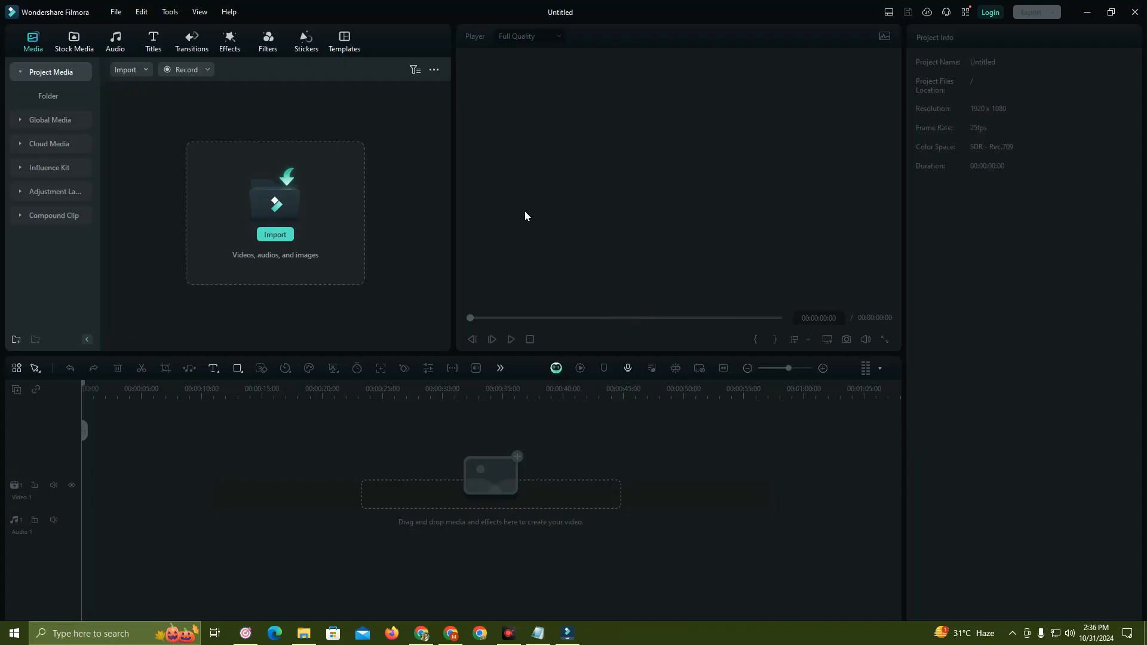
# - Import the downloaded DALL-E image from the Downloads folder into the project media
pyautogui.click(366, 242)
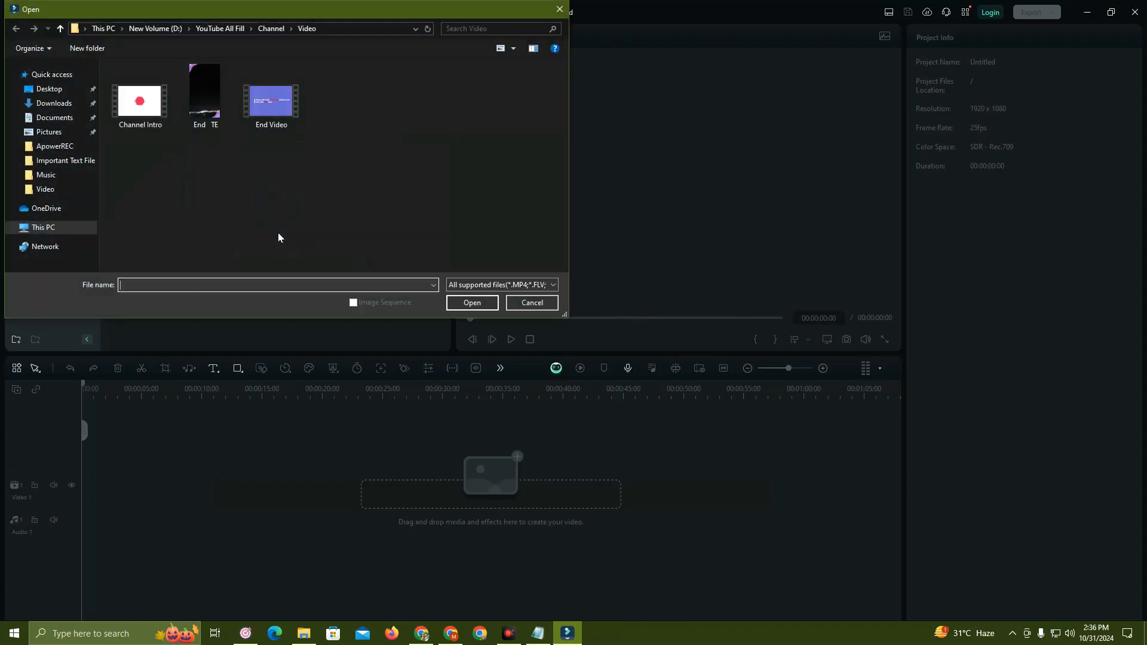
pyautogui.click(559, 9)
pyautogui.click(276, 235)
pyautogui.click(62, 110)
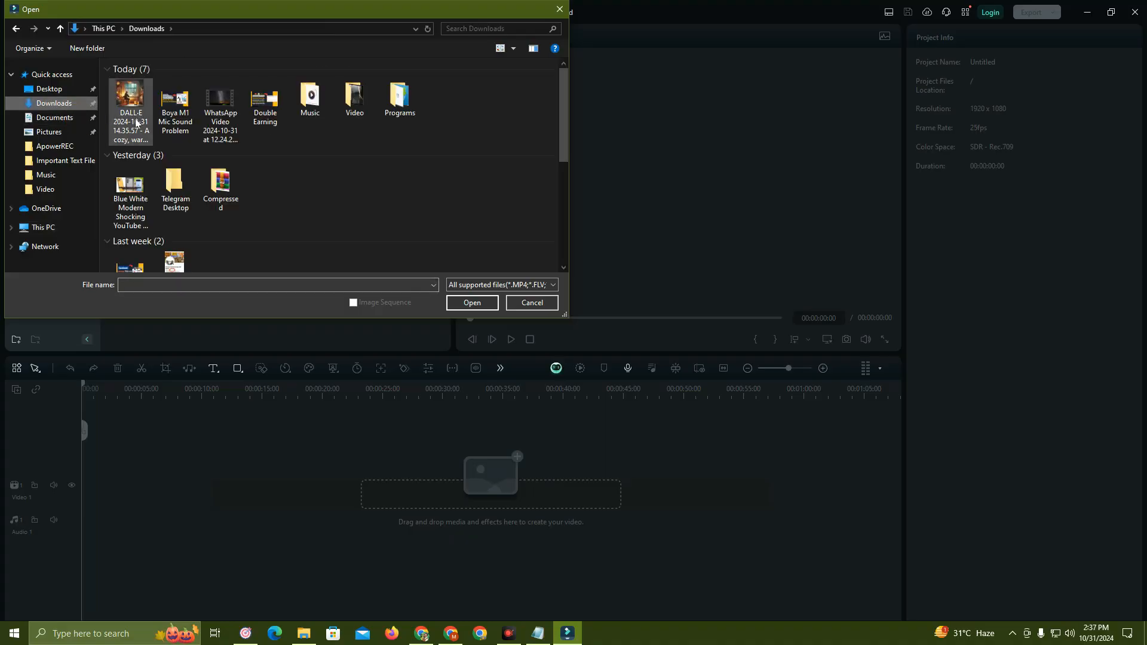
pyautogui.click(131, 113)
pyautogui.click(463, 302)
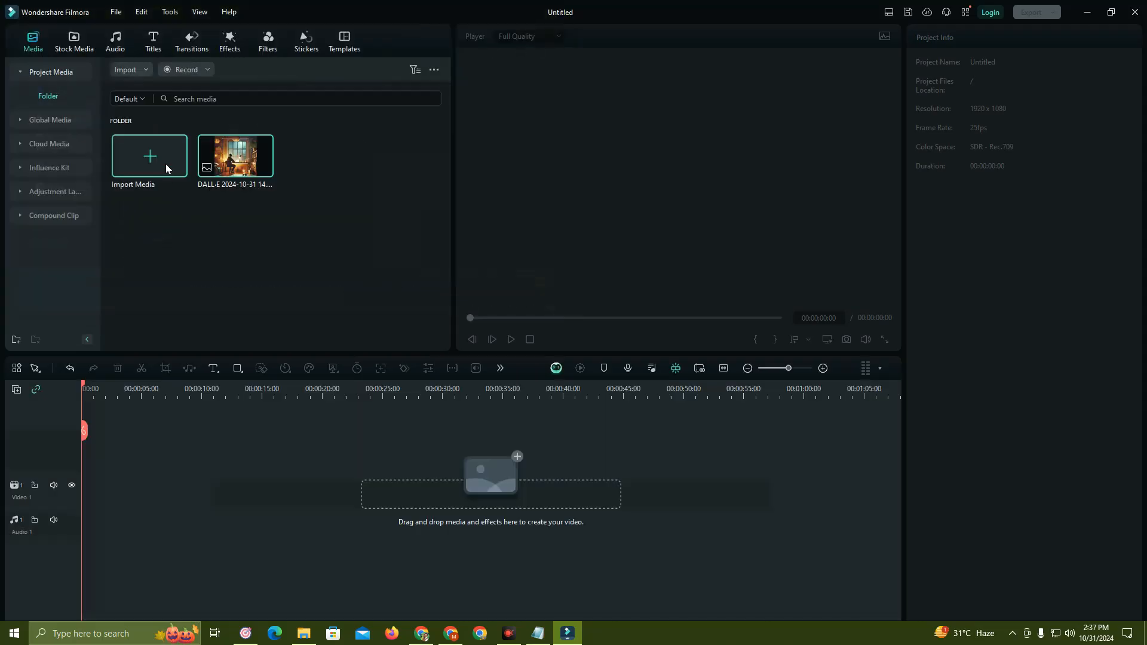
# - Import the Dheere Dheere audio file from the Downloads Music folder into the project media
pyautogui.click(166, 168)
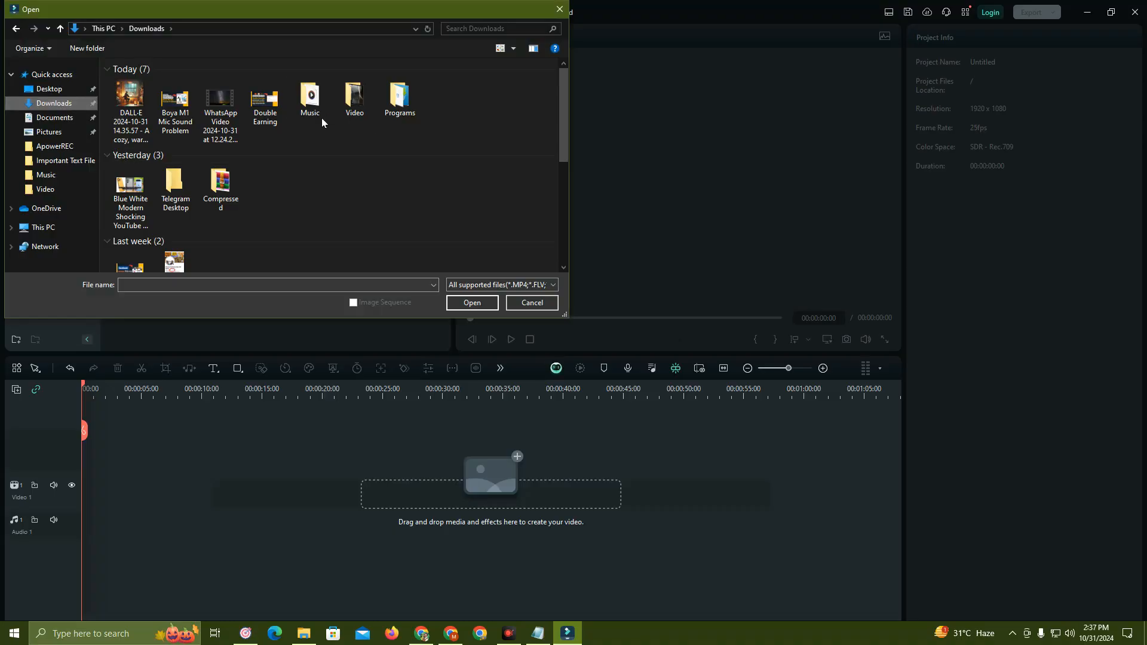
pyautogui.doubleClick(312, 101)
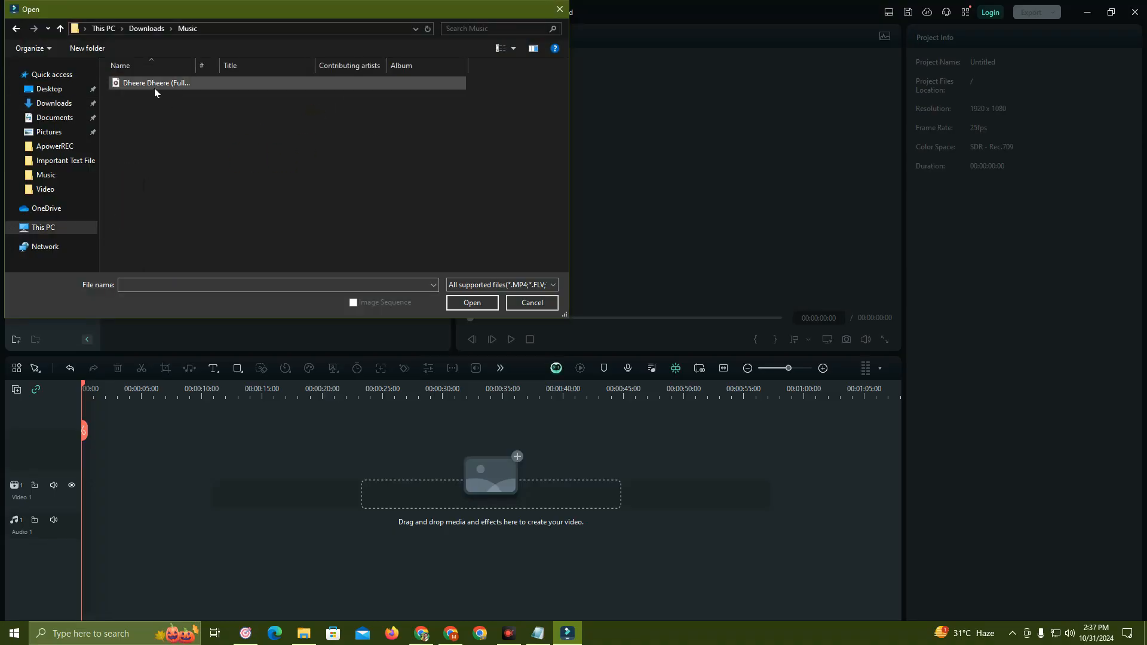
pyautogui.click(173, 82)
pyautogui.click(472, 302)
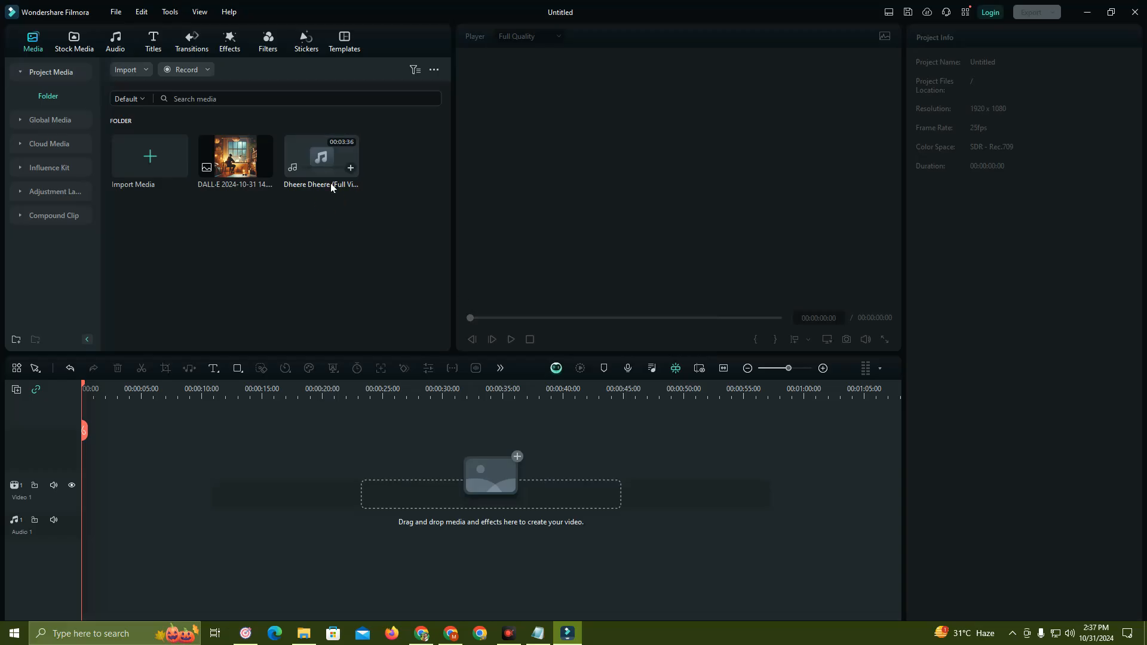
# - Place the Dheere Dheere audio on the Audio 1 track and the DALL-E image on the Video 1 track, both from the start
pyautogui.moveTo(325, 160); pyautogui.dragTo(137, 538)
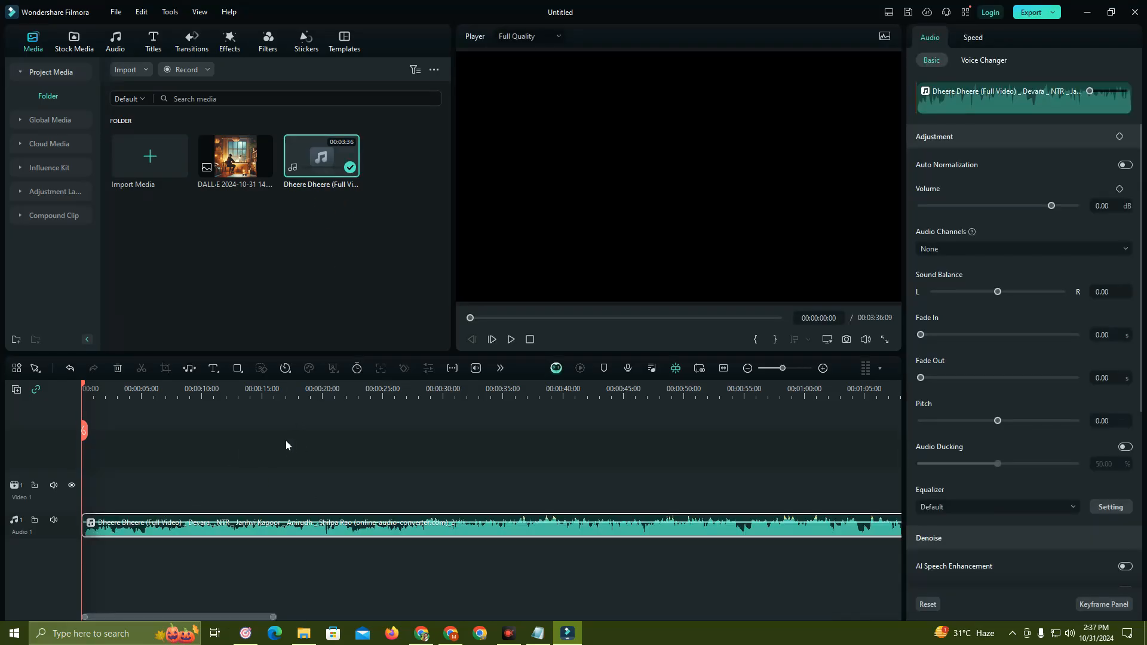
pyautogui.moveTo(238, 167); pyautogui.dragTo(120, 495)
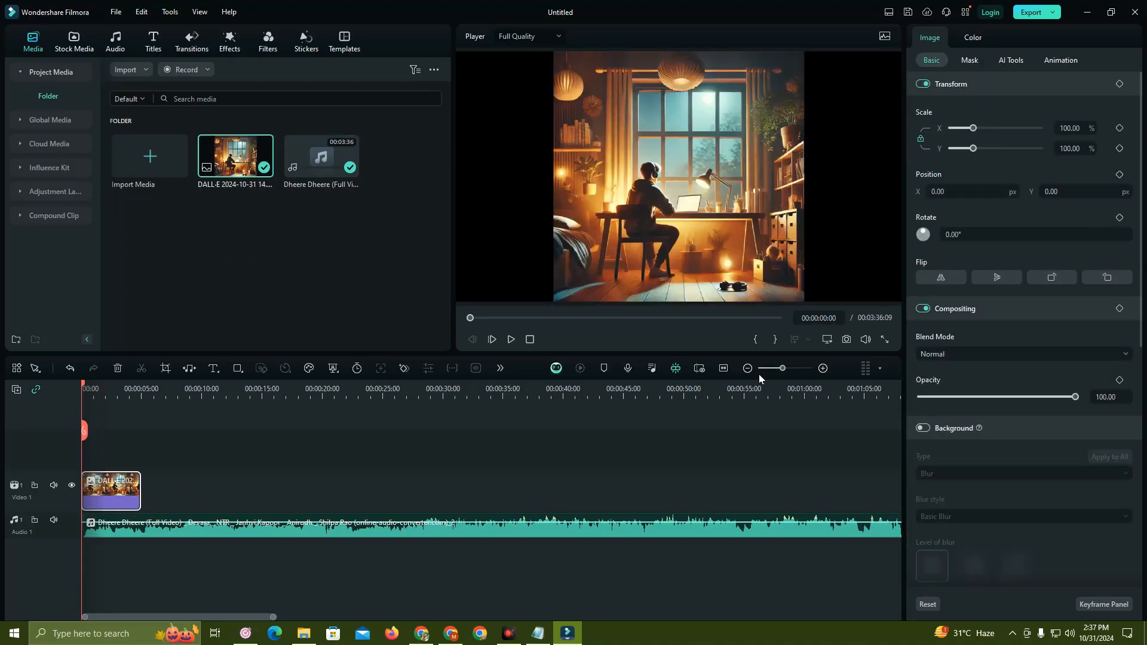
pyautogui.scroll(-2, 765, 384)
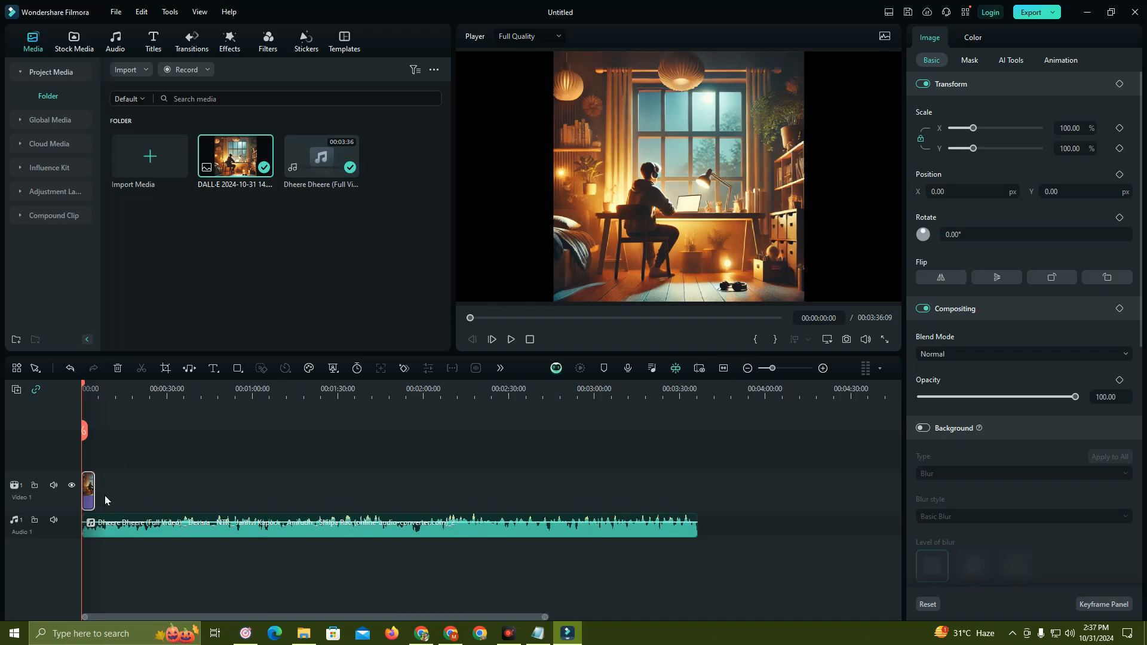
# - Extend the image clip on Video 1 to the end of the audio, and search the stickers for "Music"
pyautogui.moveTo(95, 499); pyautogui.dragTo(698, 525)
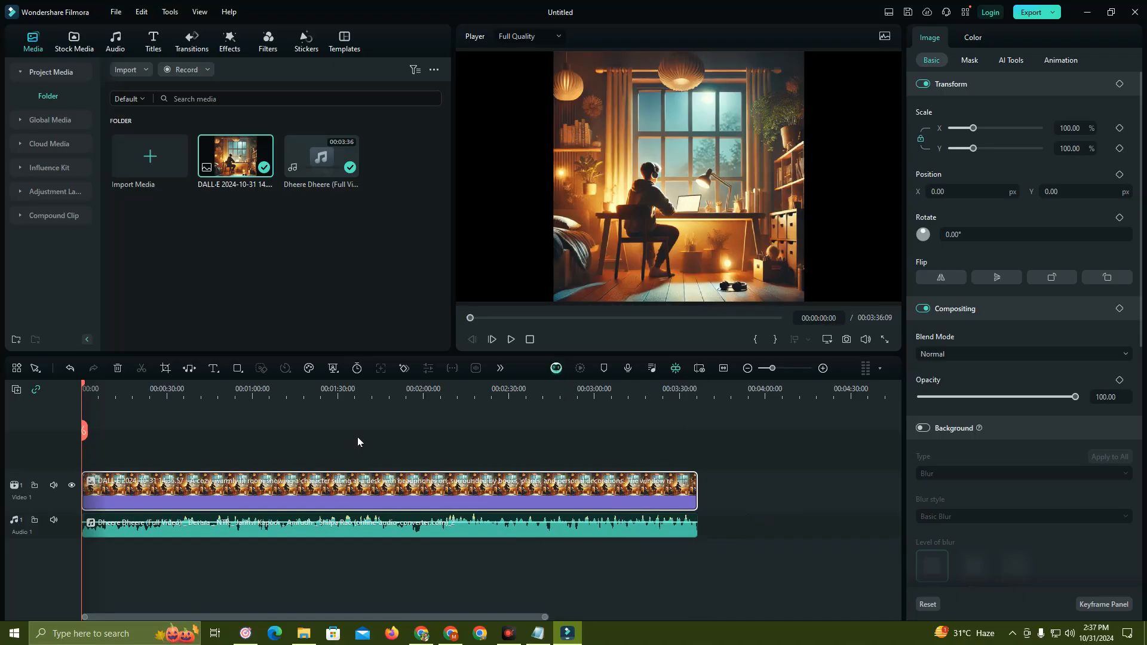
pyautogui.click(305, 43)
pyautogui.click(221, 69)
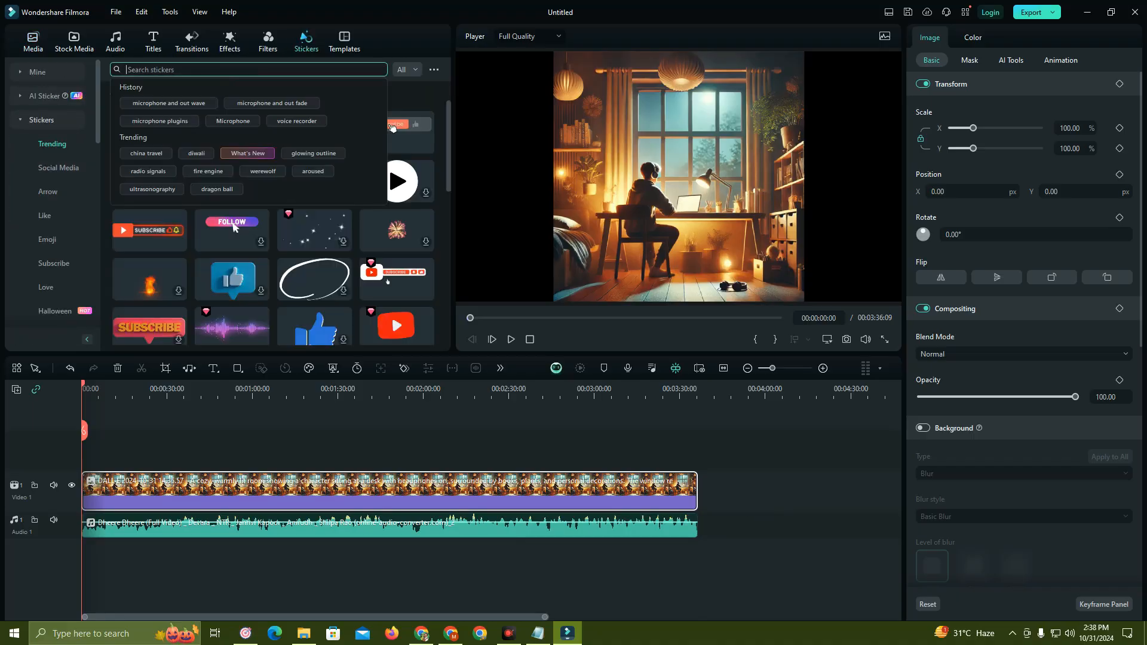
pyautogui.write('Music')
pyautogui.click(174, 90)
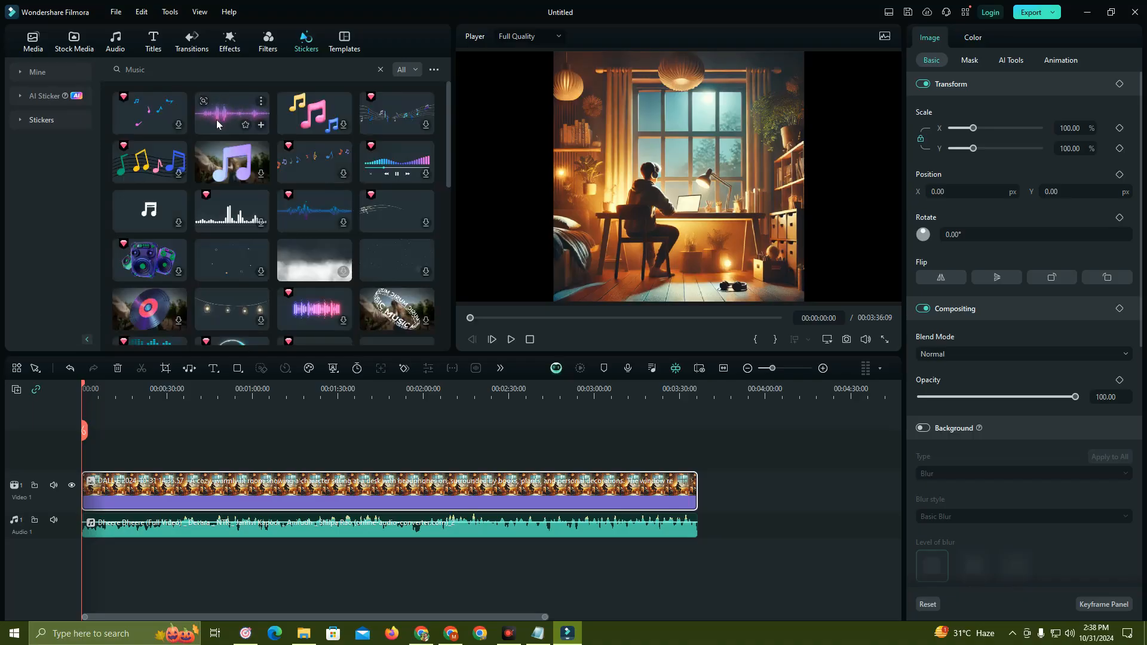
# - Place the purple sound-wave sticker on a new video track above the image, spanning the full length of the song
pyautogui.moveTo(230, 224)
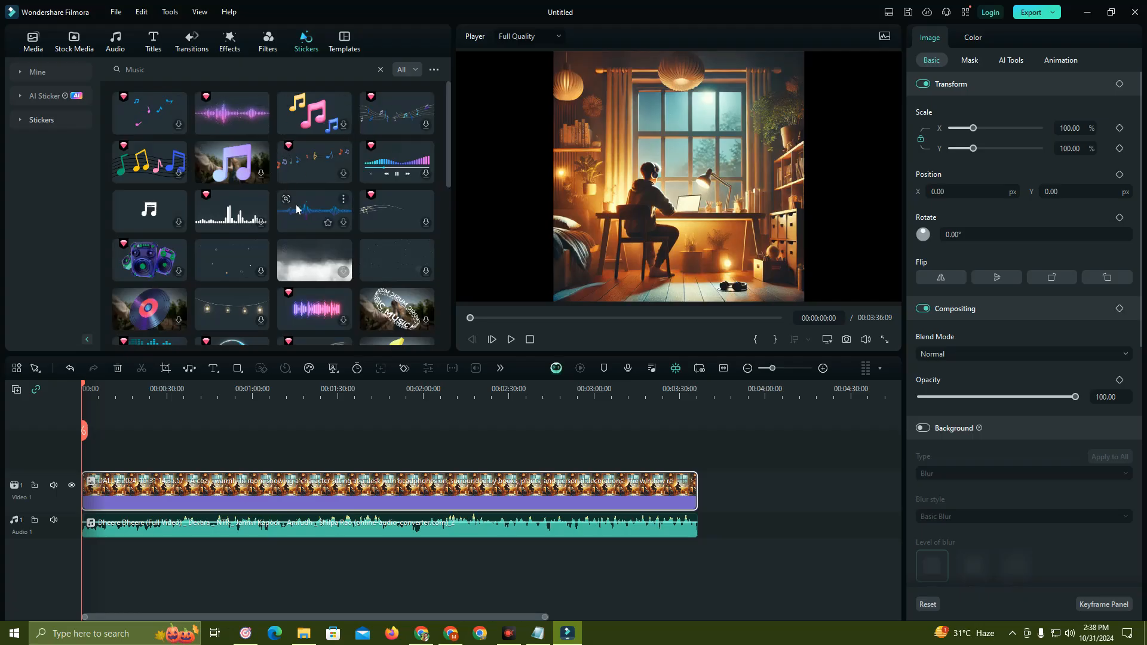
pyautogui.moveTo(230, 117)
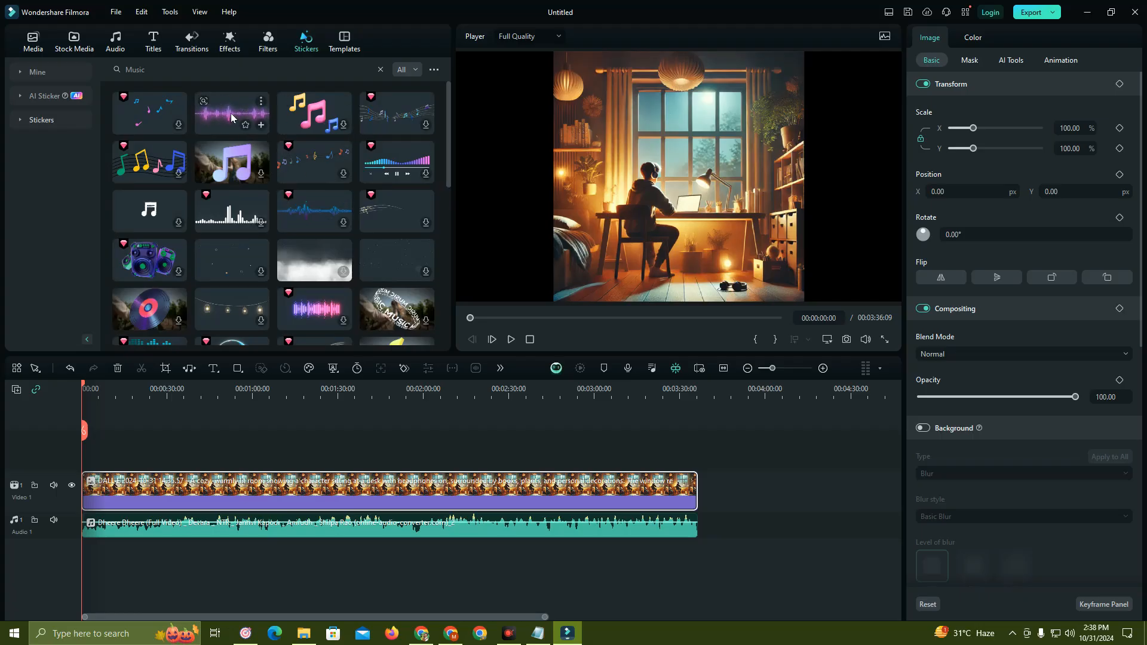
pyautogui.moveTo(230, 116); pyautogui.dragTo(706, 506)
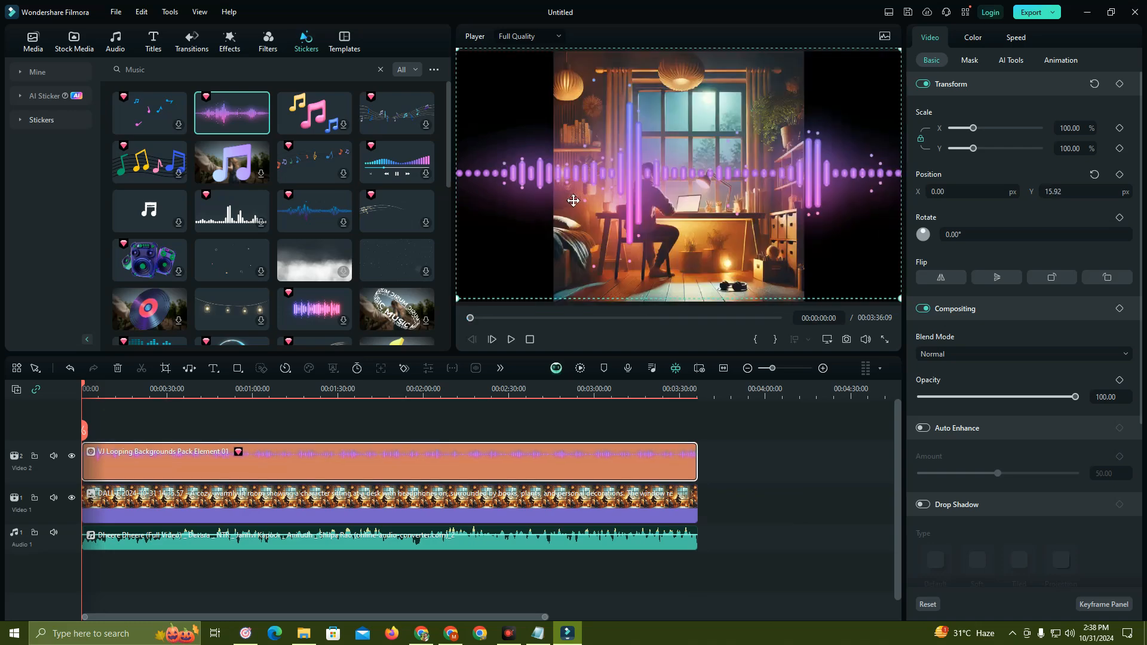
# - Shrink the sound-wave sticker to about 44% and position it over the lower part of the image, at Y about -303 px
pyautogui.moveTo(461, 55); pyautogui.dragTo(615, 197)
pyautogui.moveTo(737, 235); pyautogui.dragTo(648, 249)
pyautogui.moveTo(813, 150); pyautogui.dragTo(711, 224)
pyautogui.moveTo(630, 288); pyautogui.dragTo(669, 276)
pyautogui.moveTo(565, 198); pyautogui.dragTo(560, 201)
pyautogui.moveTo(747, 196)
pyautogui.mouseDown()
pyautogui.moveTo(776, 195)
pyautogui.moveTo(752, 208)
pyautogui.mouseUp()
pyautogui.moveTo(695, 232); pyautogui.dragTo(713, 248)
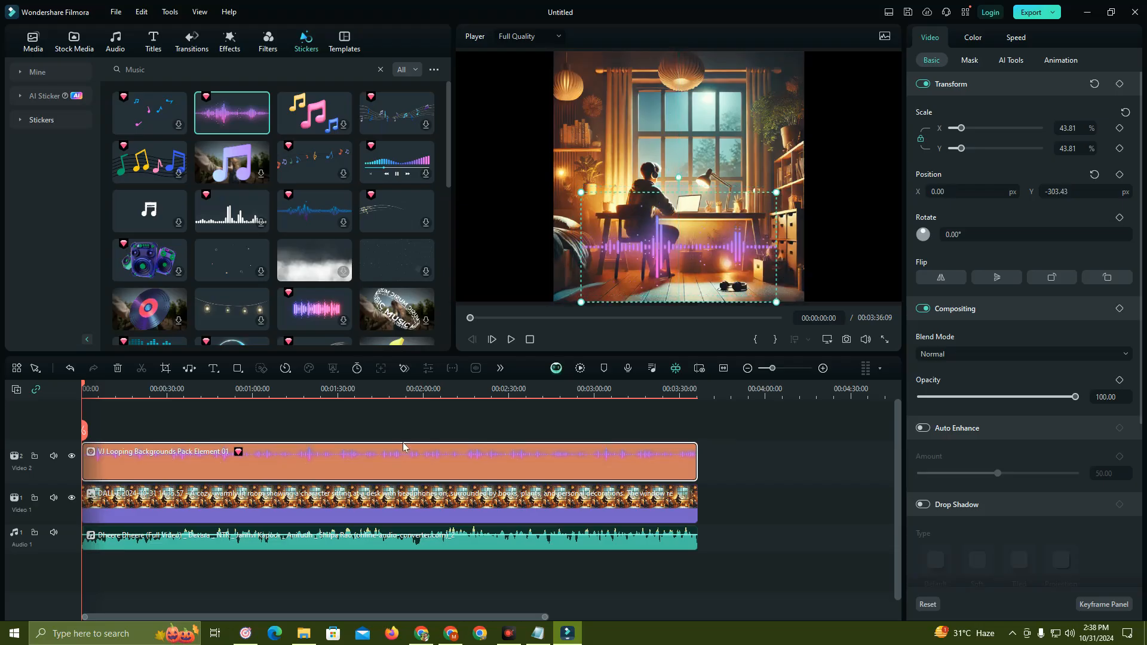
# - Lower the preview volume and play the first seconds of the video with the sound-wave sticker
pyautogui.moveTo(868, 349)
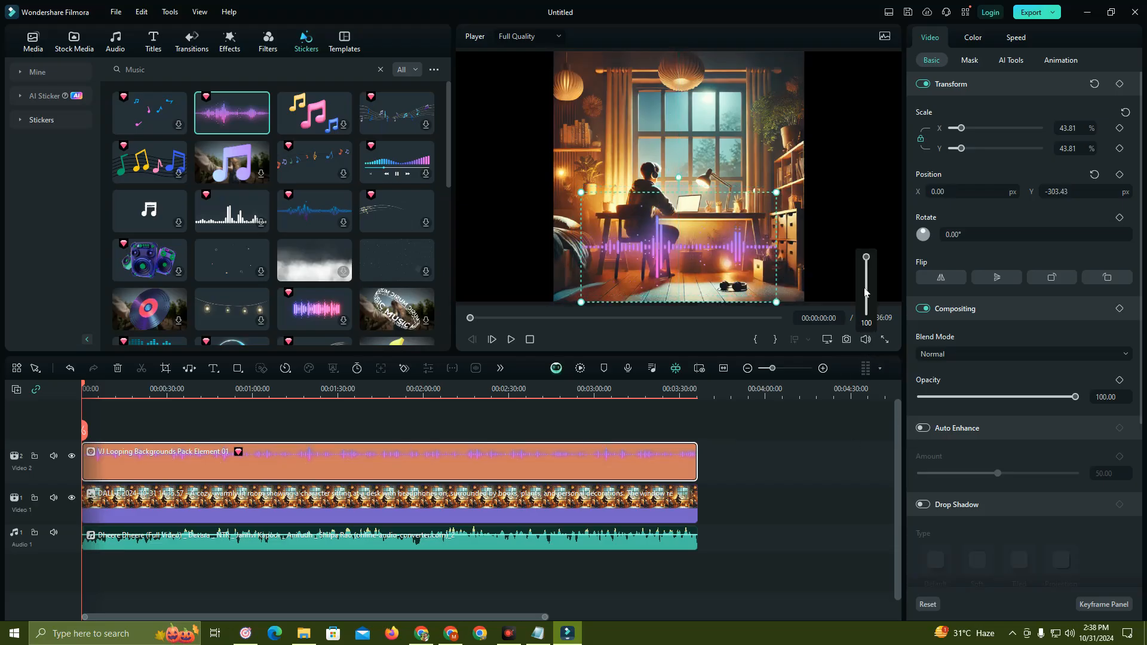
pyautogui.moveTo(867, 261); pyautogui.dragTo(873, 308)
pyautogui.click(386, 449)
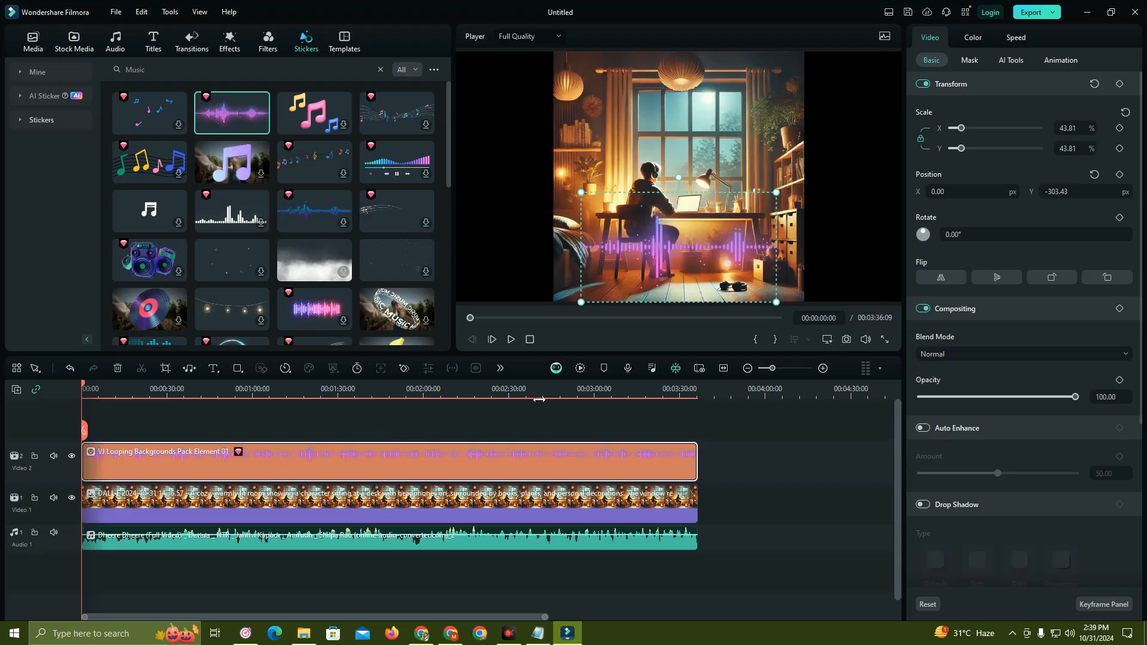
pyautogui.click(511, 340)
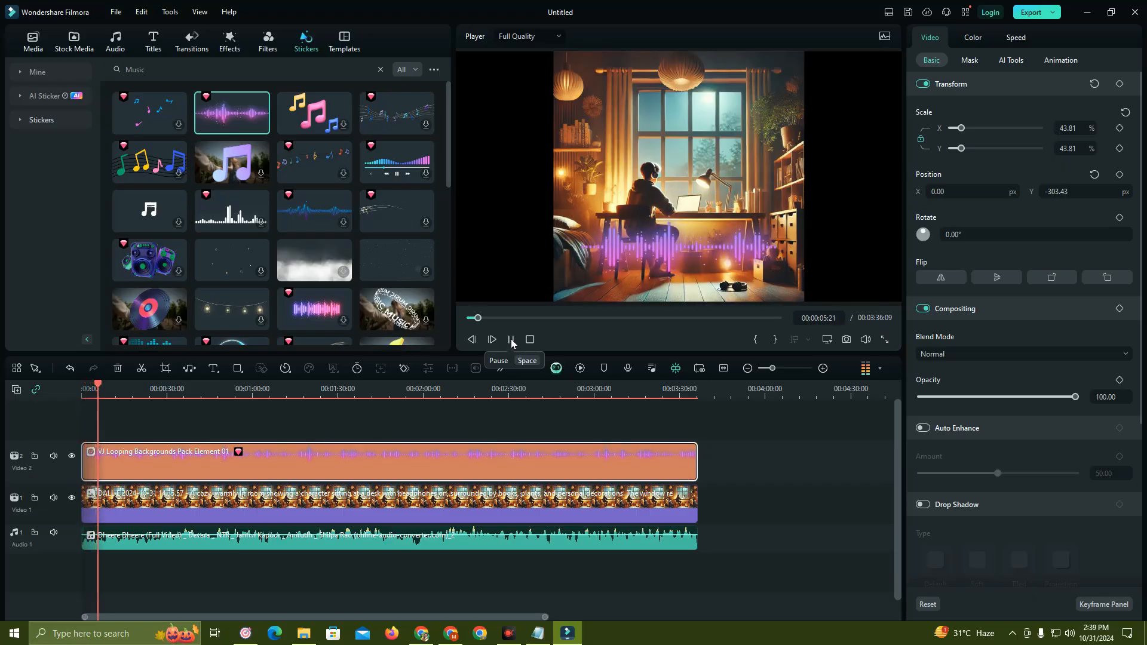
pyautogui.click(511, 340)
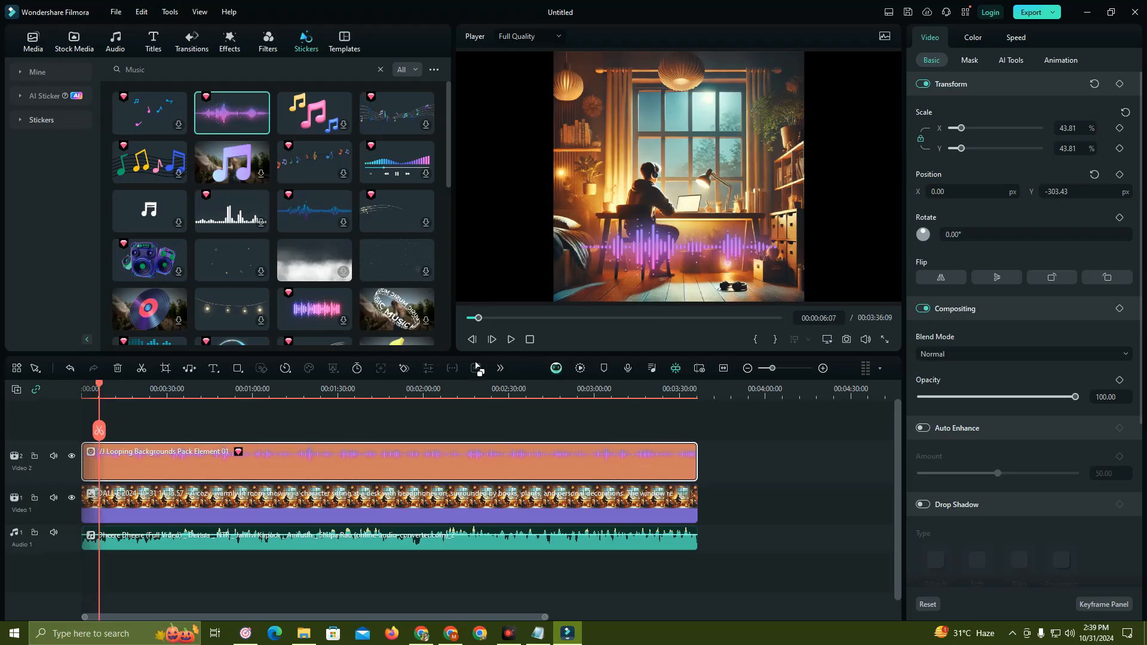
# - Delete the purple sound-wave sticker from the Video 2 track
pyautogui.scroll(-3, 287, 221)
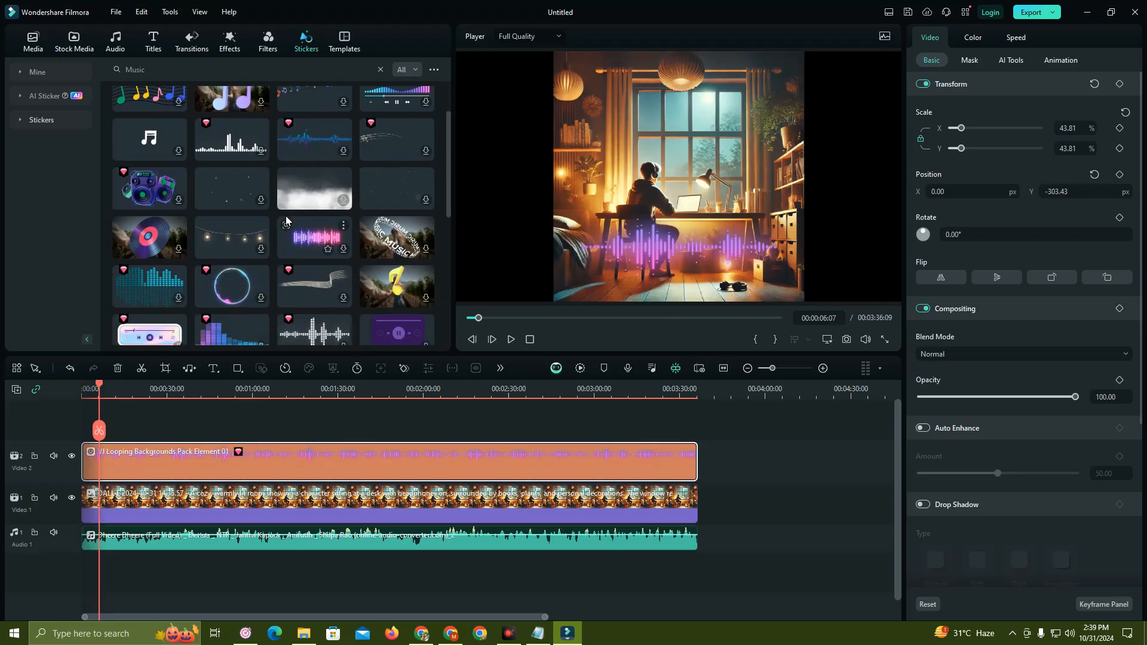
pyautogui.click(669, 259)
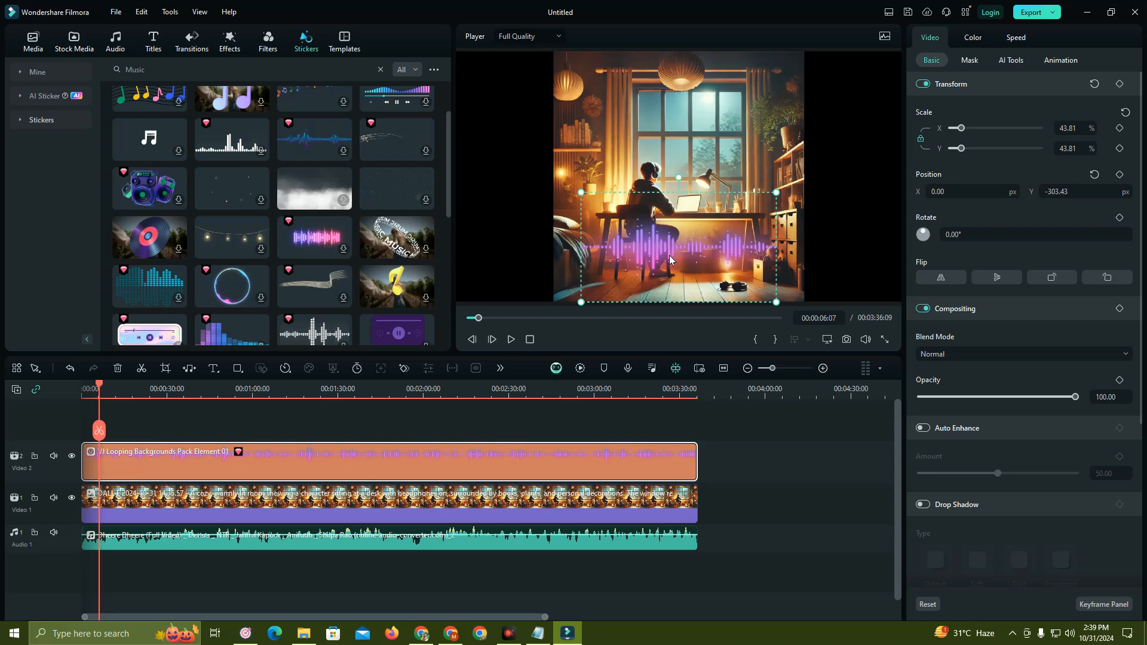
pyautogui.press('Delete')
# - Browse the music stickers and preview the glowing circle, the pastel music player and the purple music player
pyautogui.scroll(-3, 332, 221)
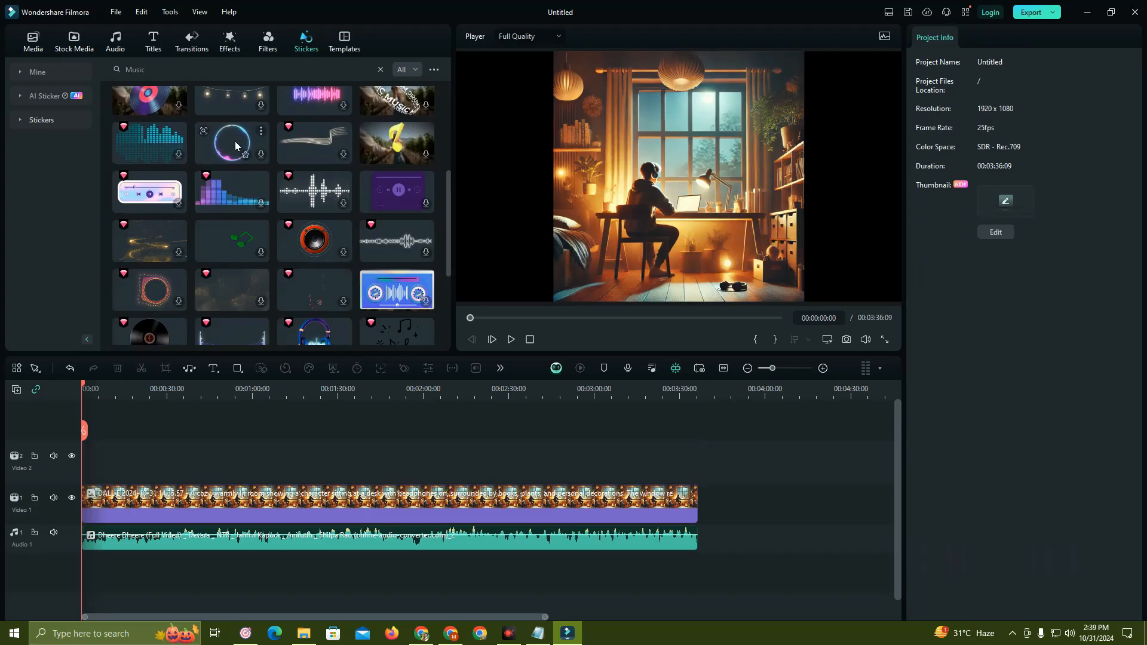
pyautogui.click(229, 157)
pyautogui.click(160, 204)
pyautogui.scroll(-2, 180, 205)
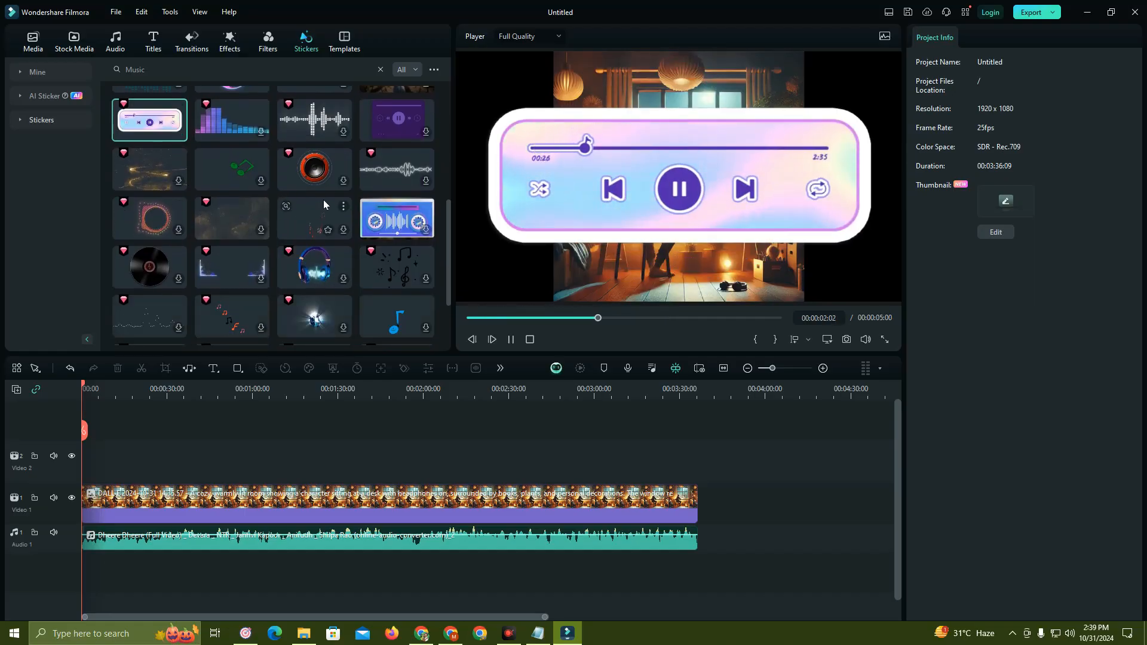
pyautogui.click(391, 127)
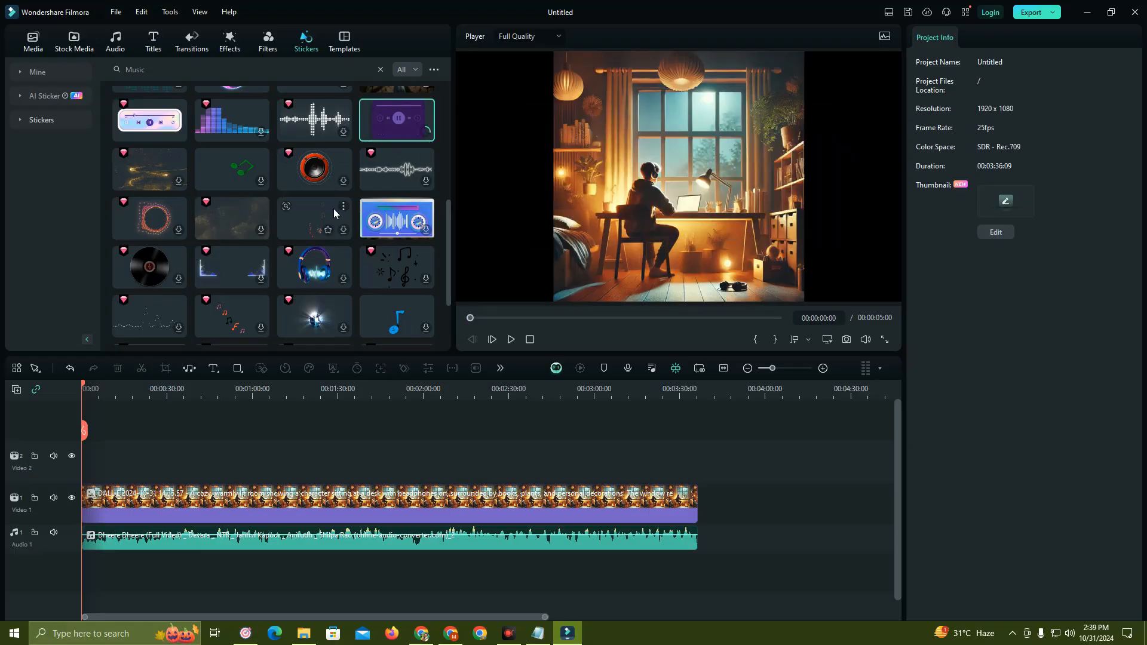
pyautogui.scroll(-2, 300, 221)
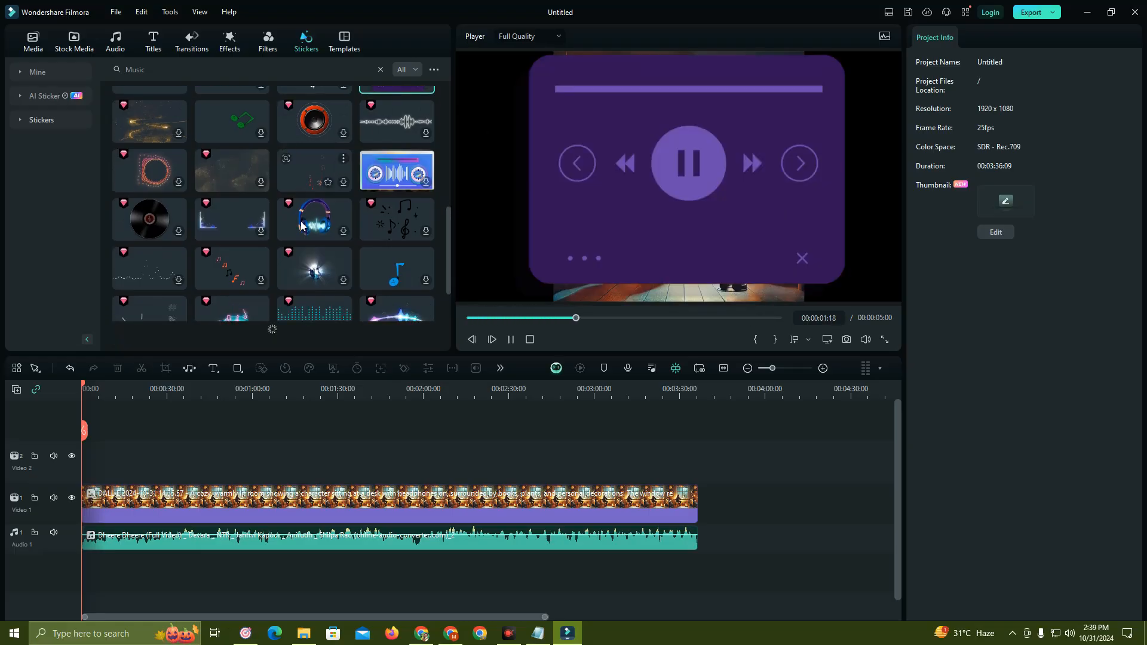
pyautogui.scroll(-3, 309, 242)
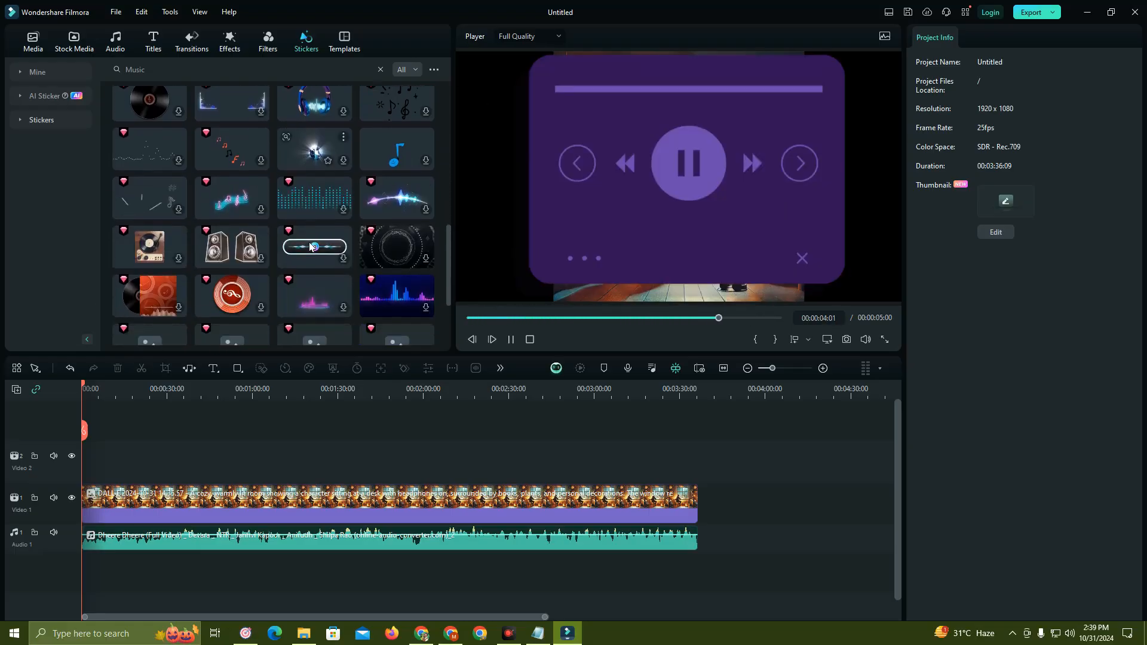
# - Place the purple music player sticker at the start of Video 2 and extend it to the end of the song
pyautogui.scroll(5, 334, 239)
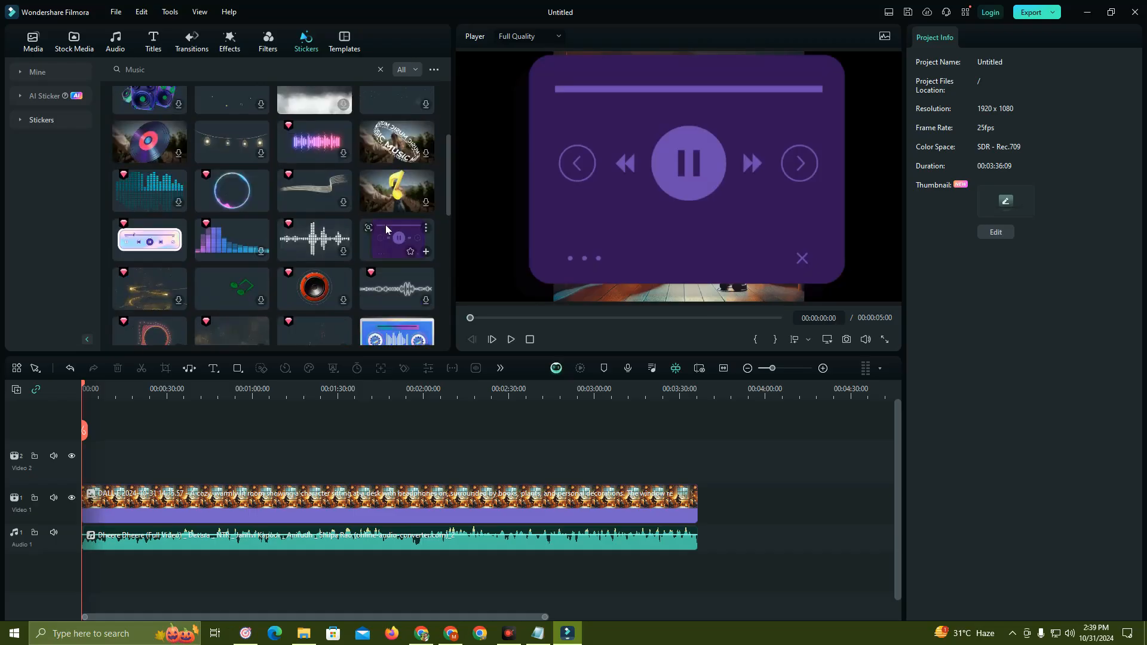
pyautogui.moveTo(394, 239); pyautogui.dragTo(99, 478)
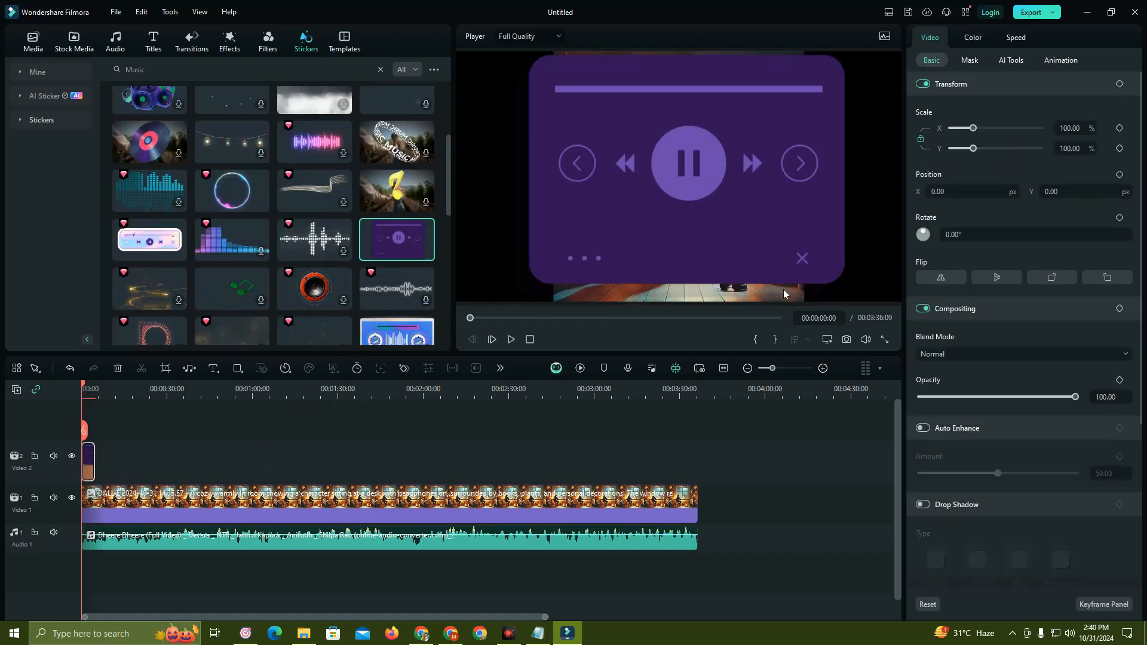
pyautogui.moveTo(100, 469); pyautogui.dragTo(697, 469)
# - Shrink the music player sticker to about 25% and position it at the bottom centre of the image, at Y about -407 px
pyautogui.moveTo(510, 52); pyautogui.dragTo(682, 170)
pyautogui.moveTo(708, 248); pyautogui.dragTo(615, 248)
pyautogui.moveTo(756, 186); pyautogui.dragTo(680, 276)
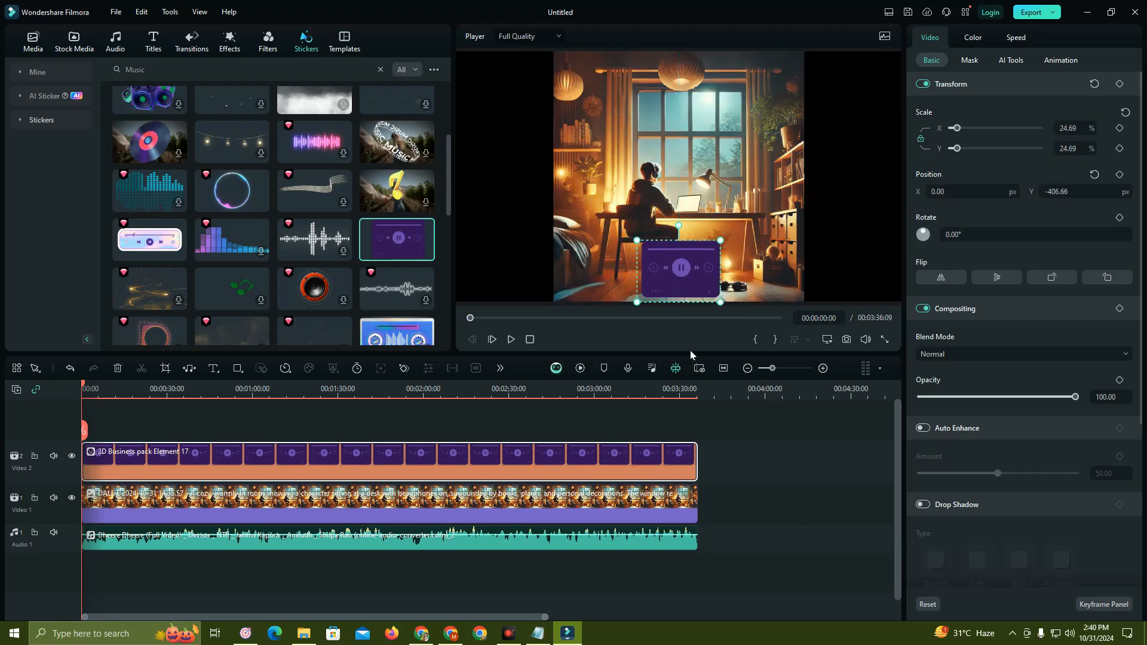
pyautogui.click(747, 438)
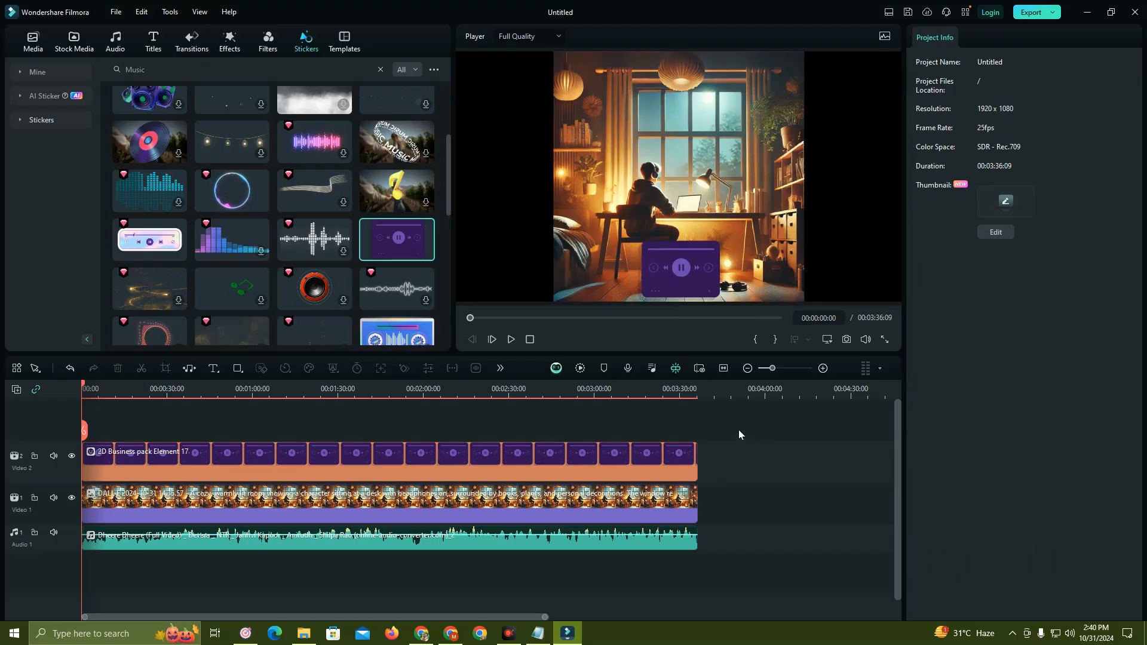
# - Export the project locally as an MP4 named "ghdsg" with the 1920x1080, 25 fps project settings
pyautogui.click(1032, 15)
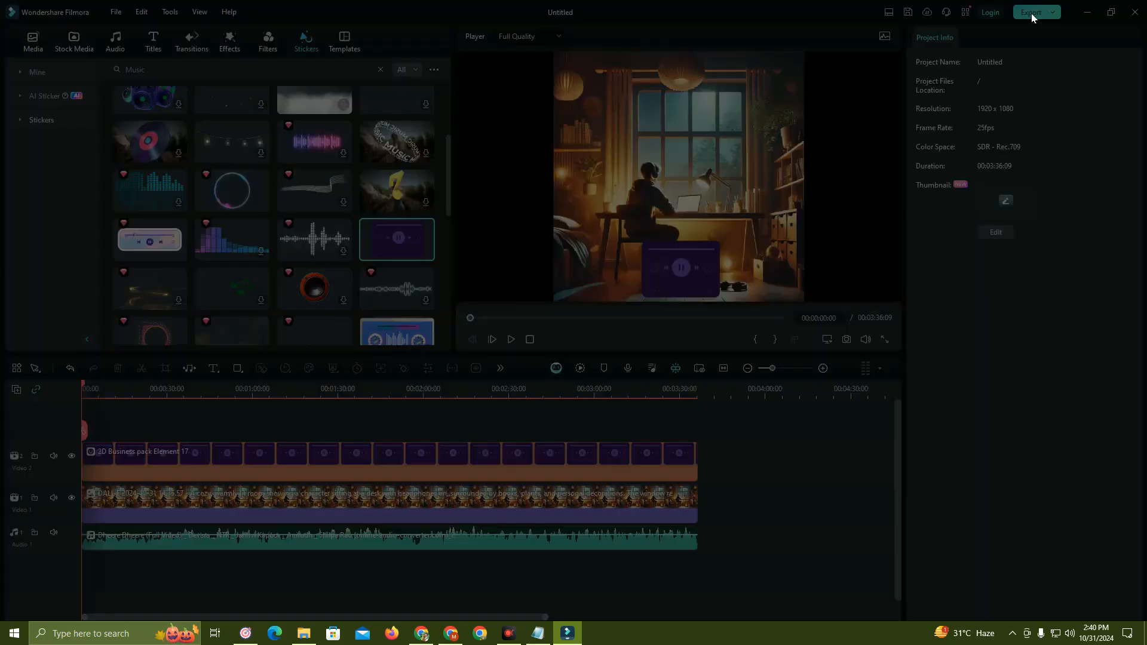
pyautogui.click(658, 194)
pyautogui.click(658, 194)
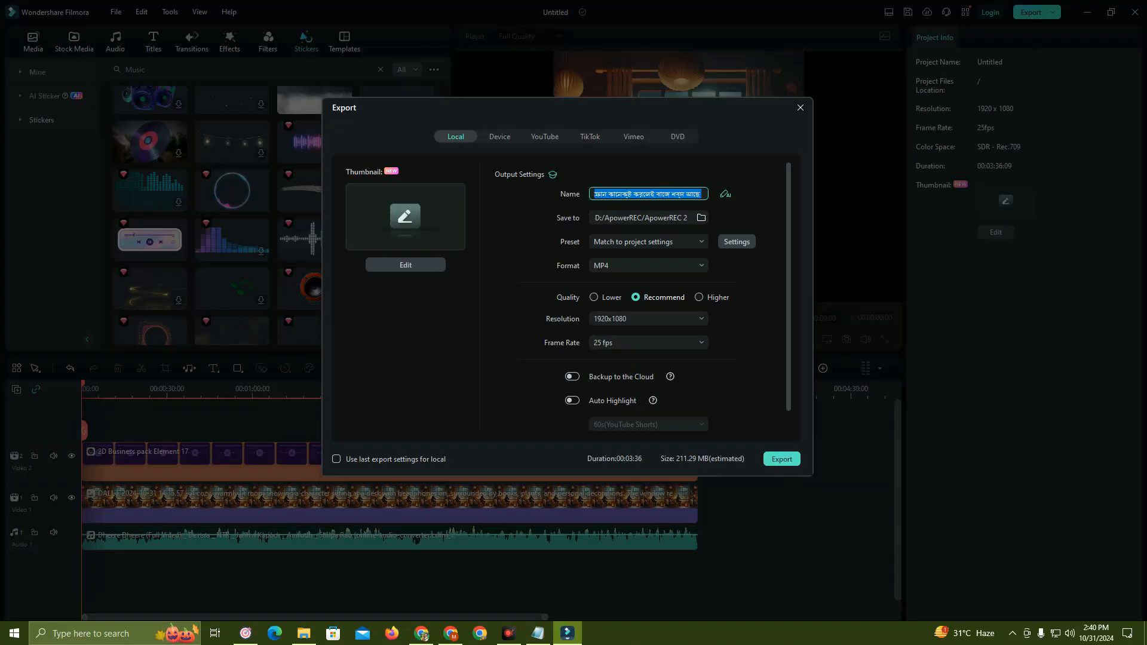
pyautogui.write('ghdsg')
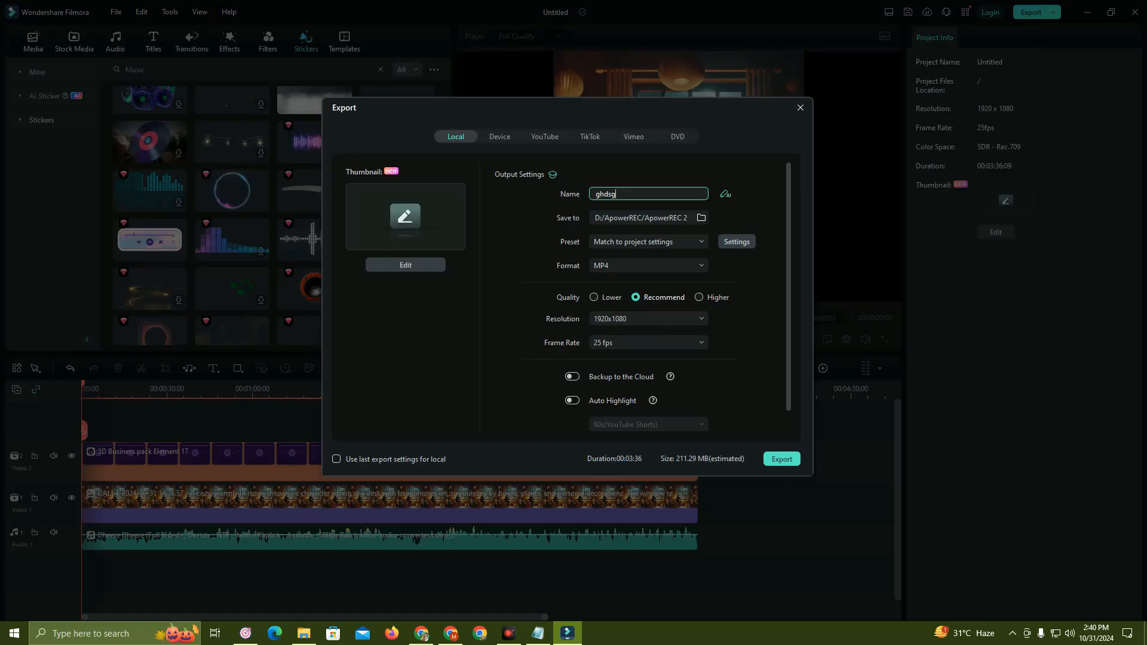
pyautogui.click(783, 461)
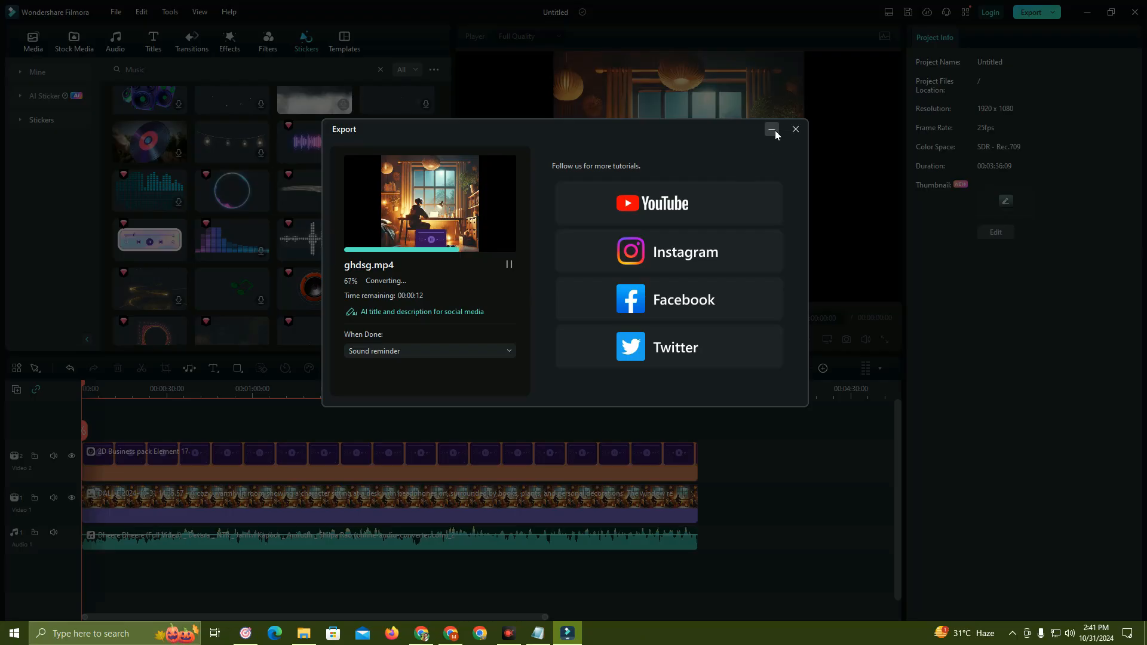
# - Switch to Chrome and examine the title, views and release date of the Dheere Dheere video on YouTube
pyautogui.click(420, 633)
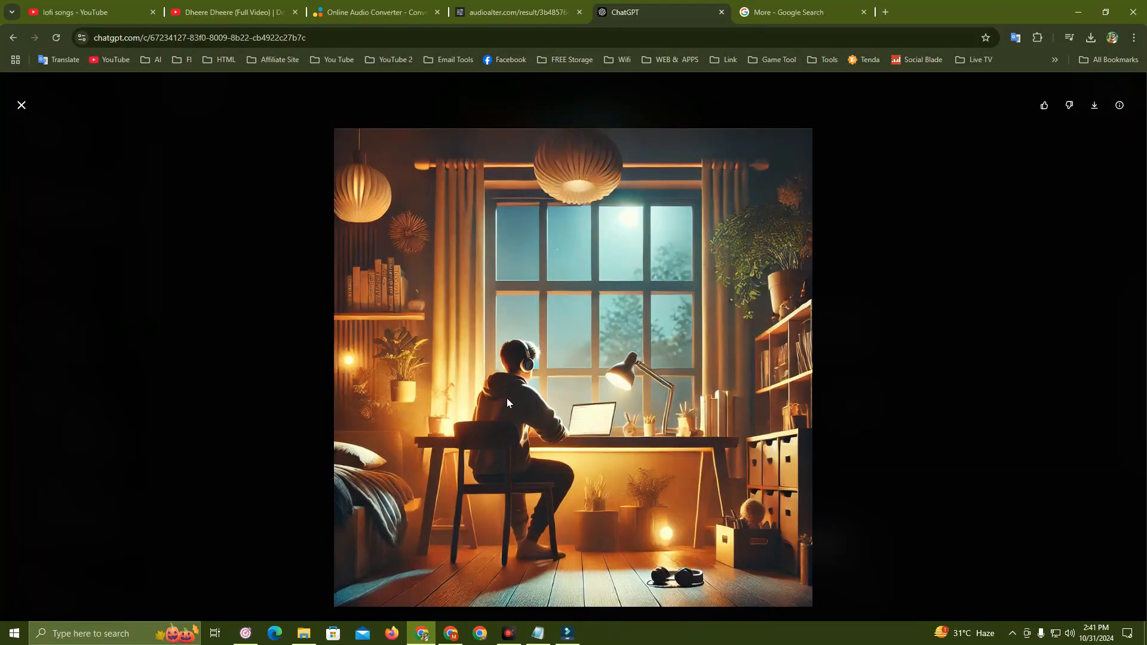
pyautogui.click(216, 7)
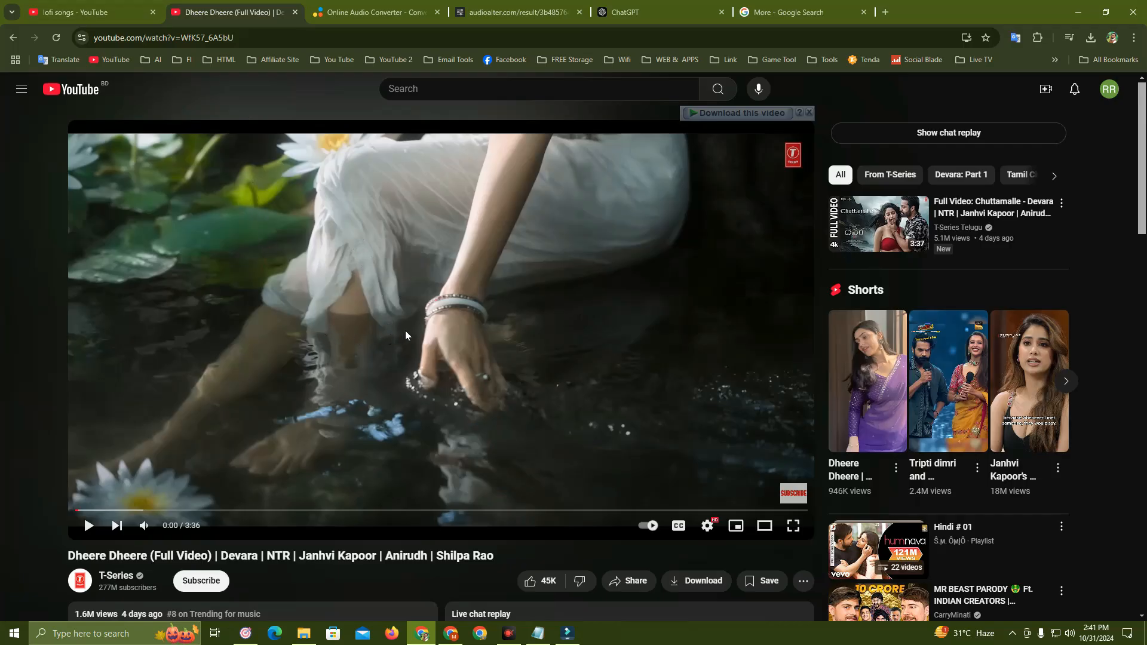
pyautogui.scroll(-3, 418, 332)
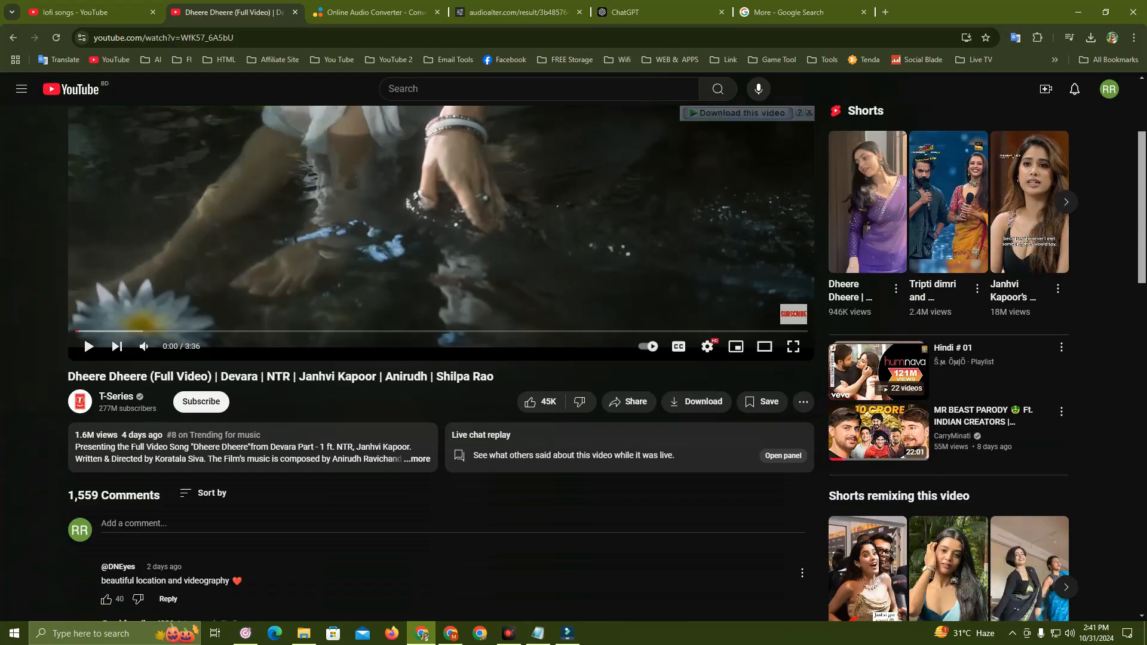
pyautogui.moveTo(144, 440)
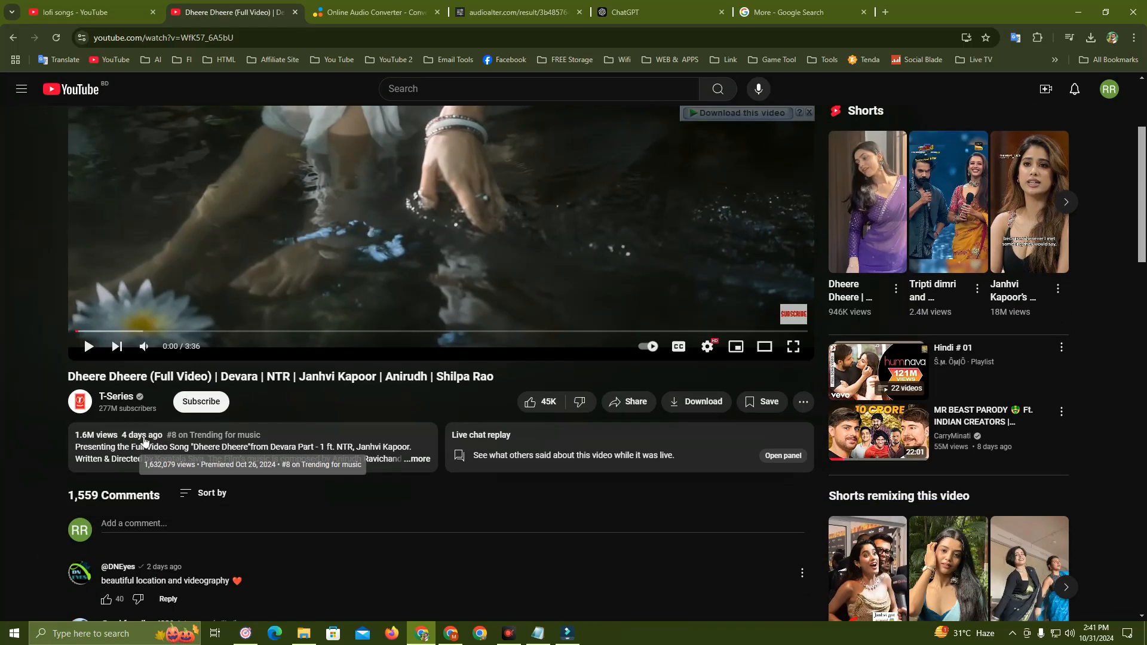
pyautogui.scroll(2, 356, 369)
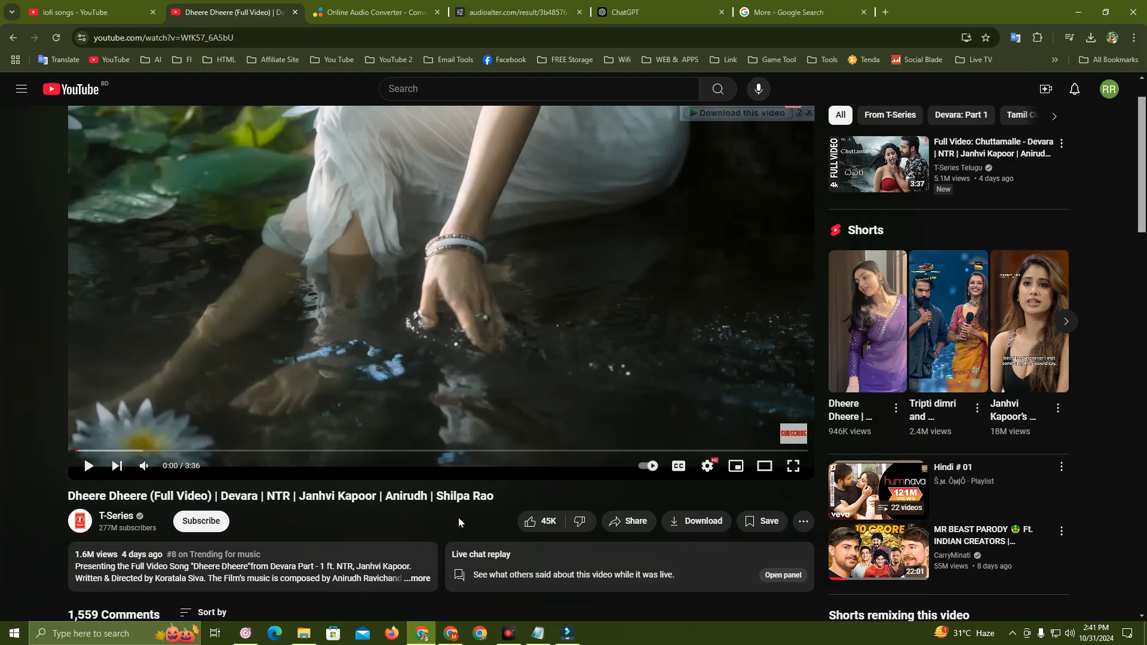
pyautogui.scroll(-2, 457, 351)
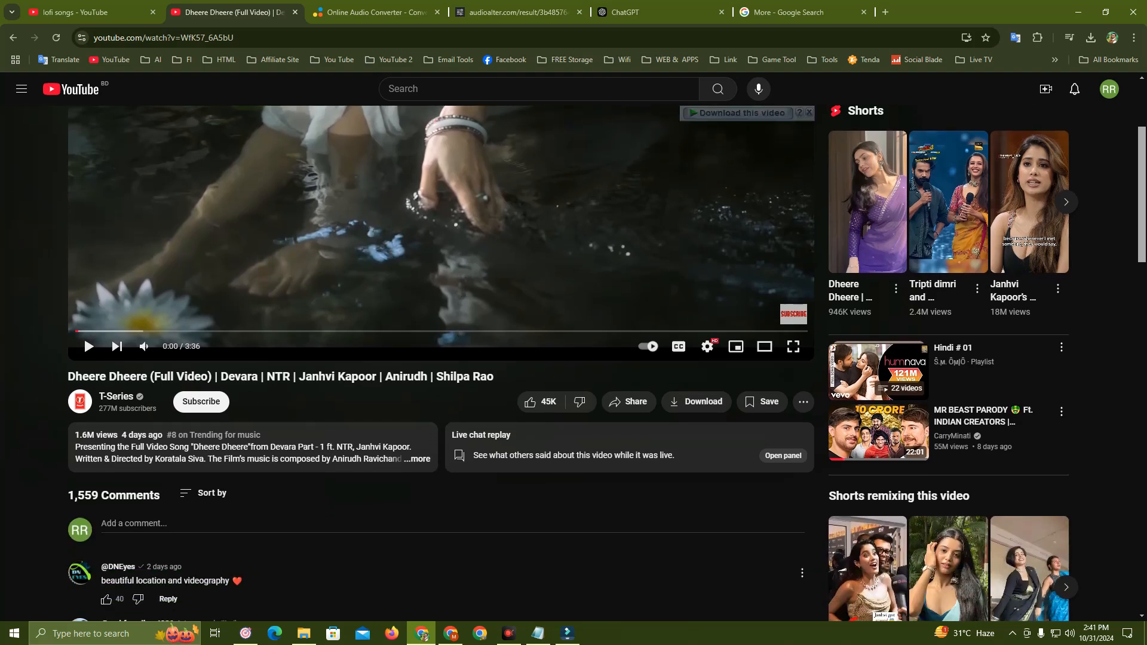
pyautogui.moveTo(495, 388); pyautogui.dragTo(160, 378)
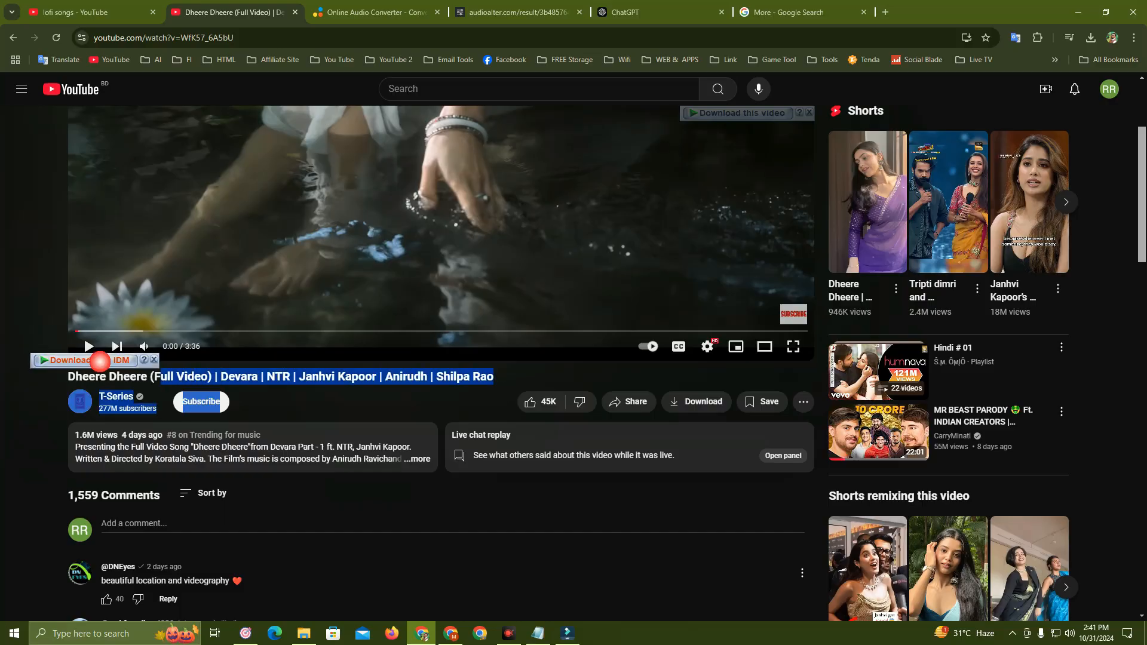
pyautogui.moveTo(59, 374); pyautogui.dragTo(494, 379)
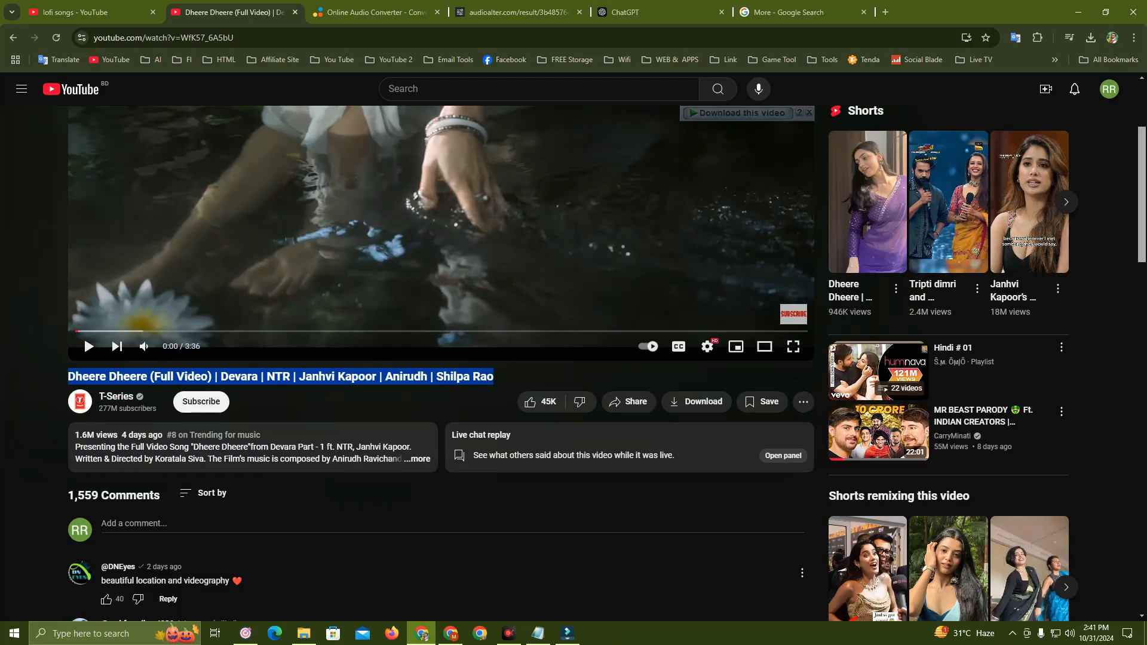
pyautogui.click(502, 383)
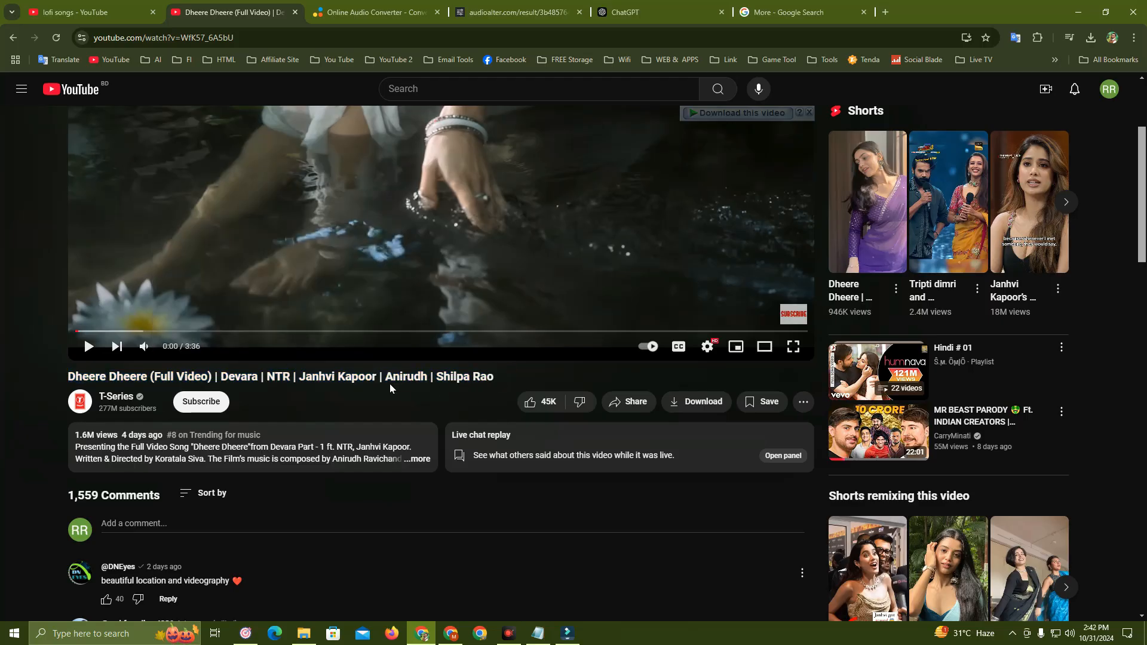
# - Expand the Dheere Dheere video's description and examine its hashtags, streaming links and music credits down to the social links
pyautogui.click(69, 374)
pyautogui.scroll(-1, 499, 389)
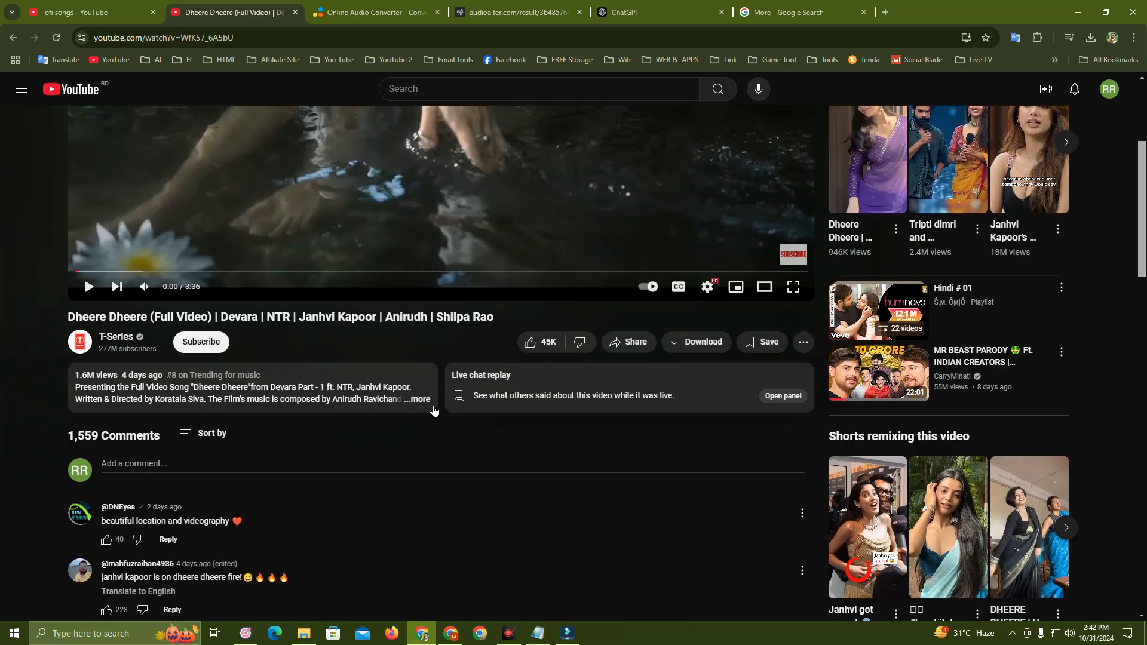
pyautogui.click(426, 405)
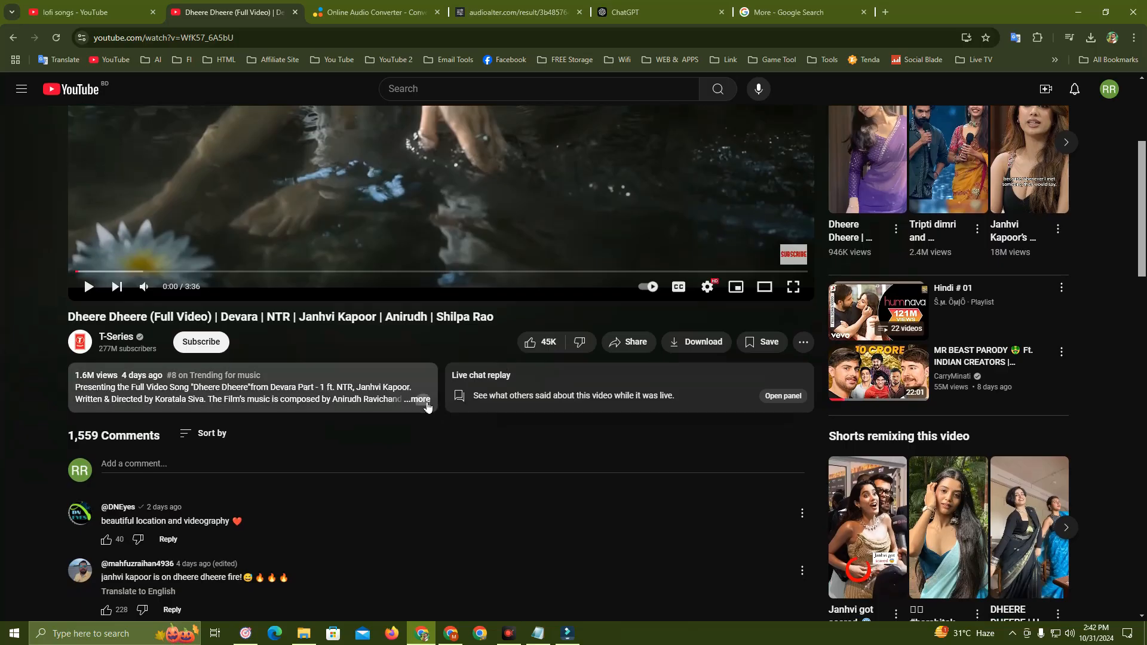
pyautogui.scroll(-3, 384, 416)
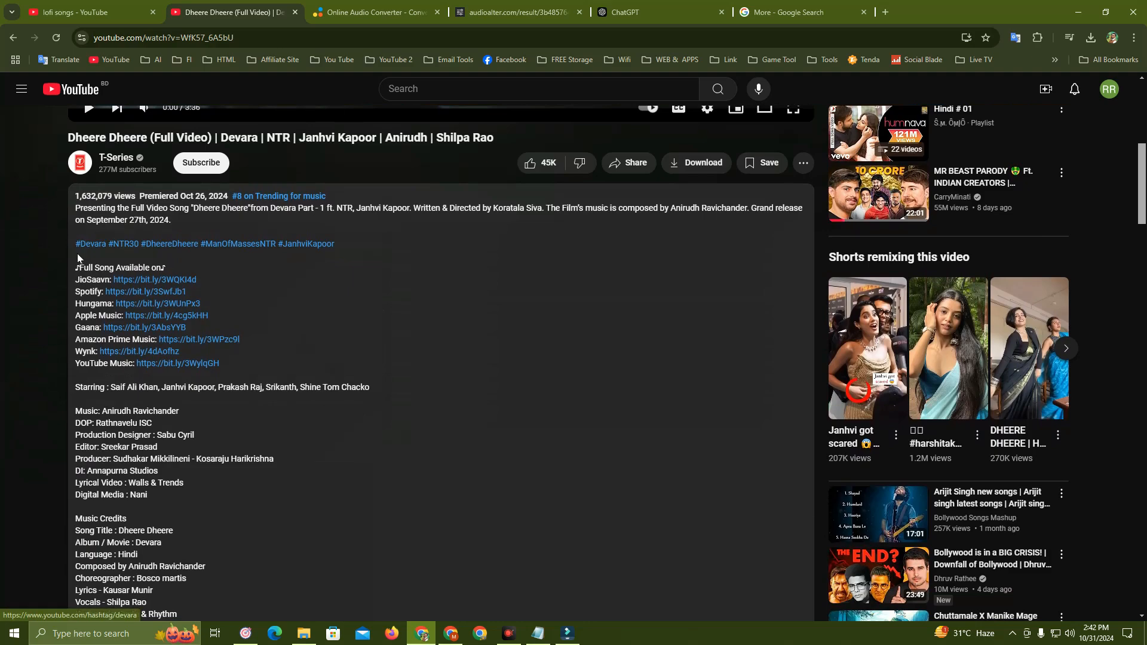
pyautogui.moveTo(75, 266); pyautogui.dragTo(254, 466)
pyautogui.scroll(-5, 218, 499)
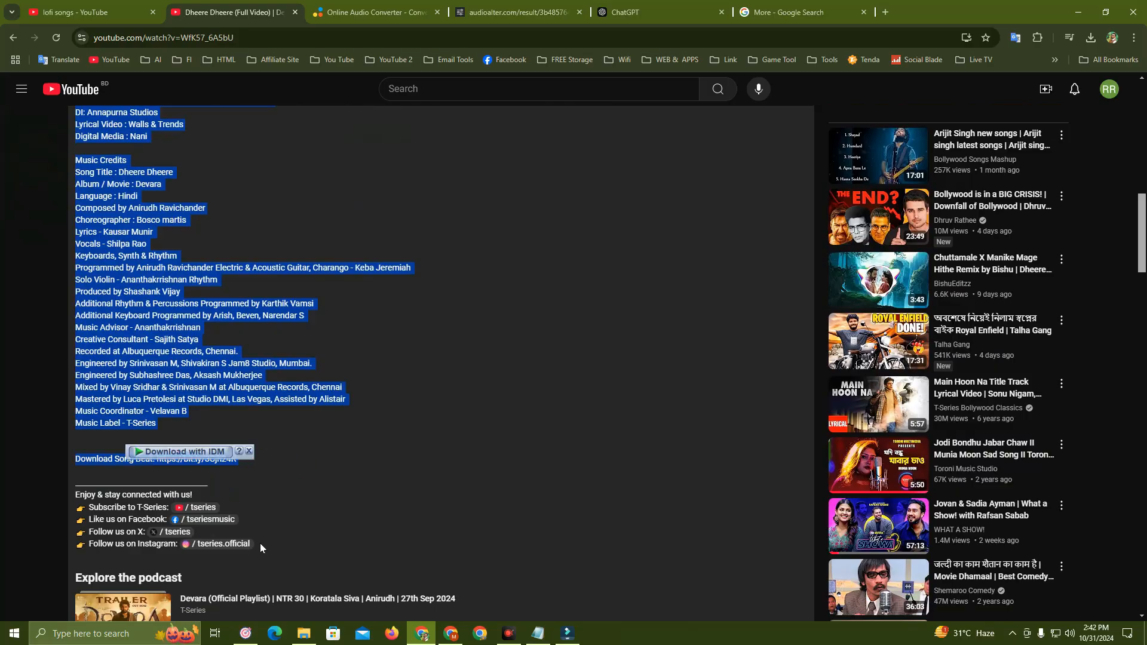
pyautogui.click(280, 546)
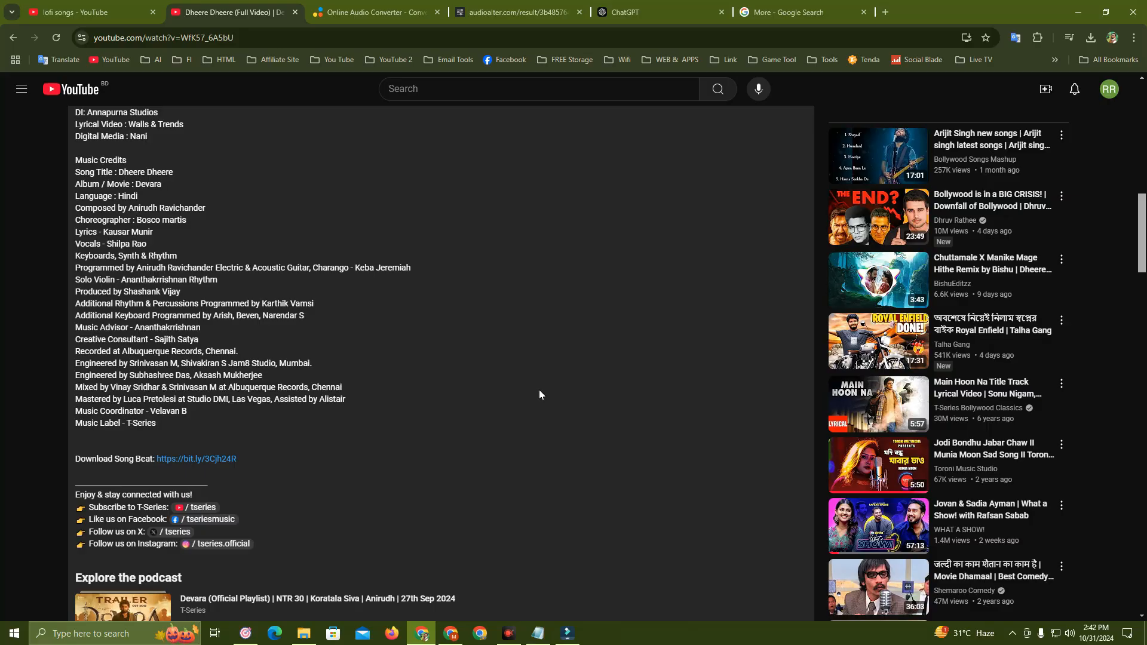
pyautogui.scroll(2, 539, 394)
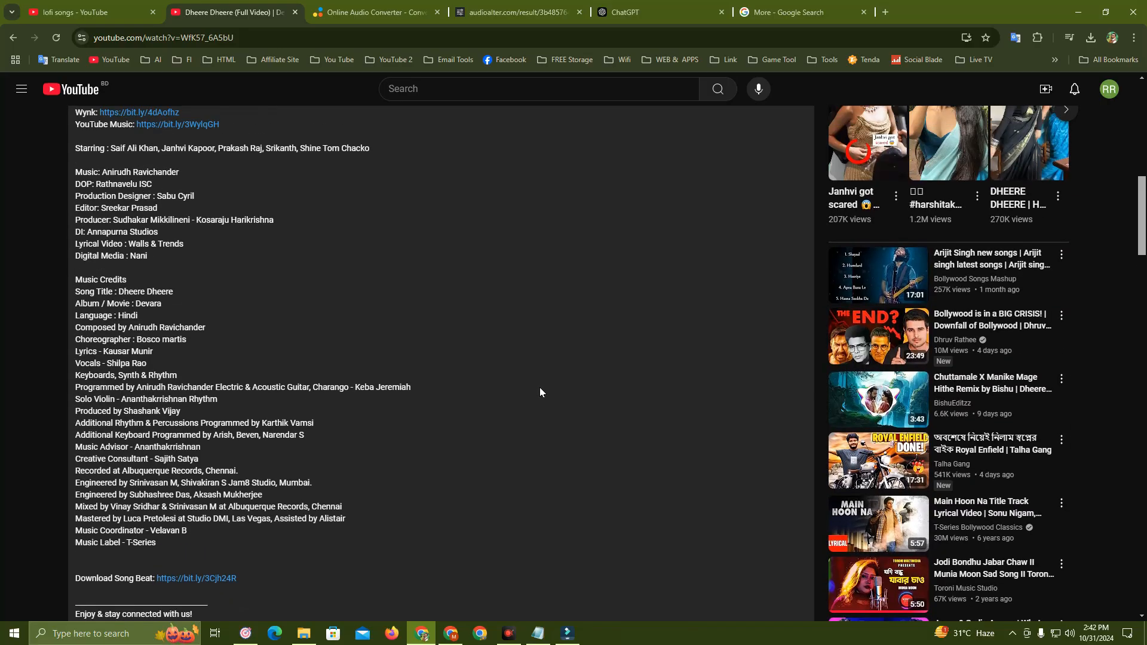
# - Return to the "lofi songs" YouTube results and examine the titles, thumbnails and view counts of the listed lofi videos
pyautogui.click(77, 13)
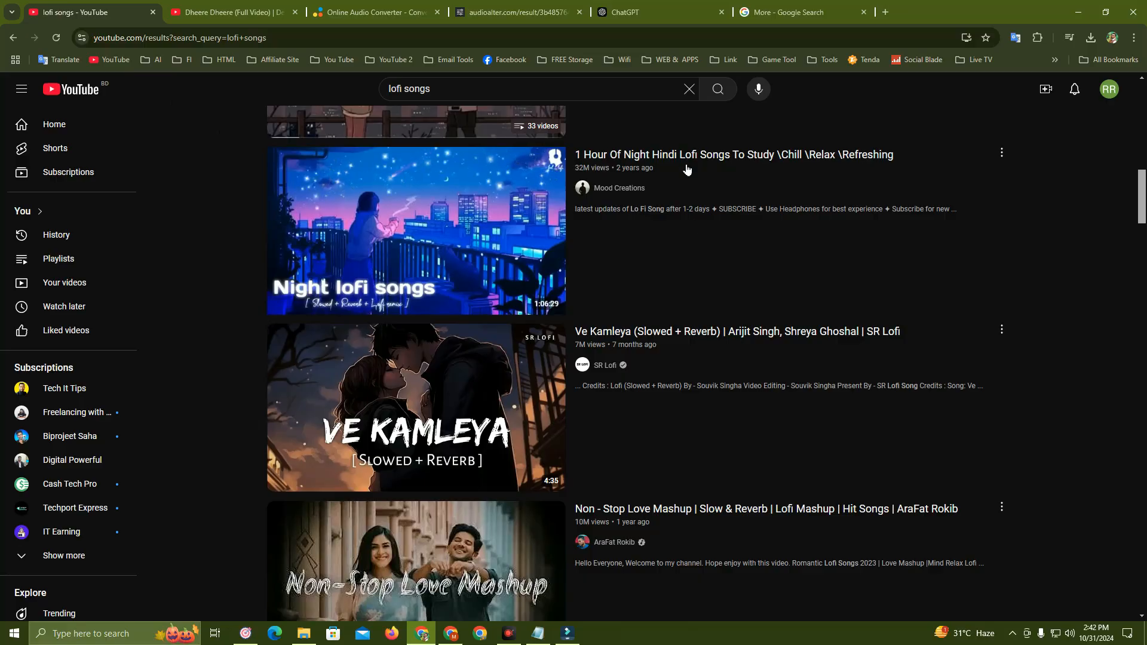
pyautogui.scroll(-4, 672, 293)
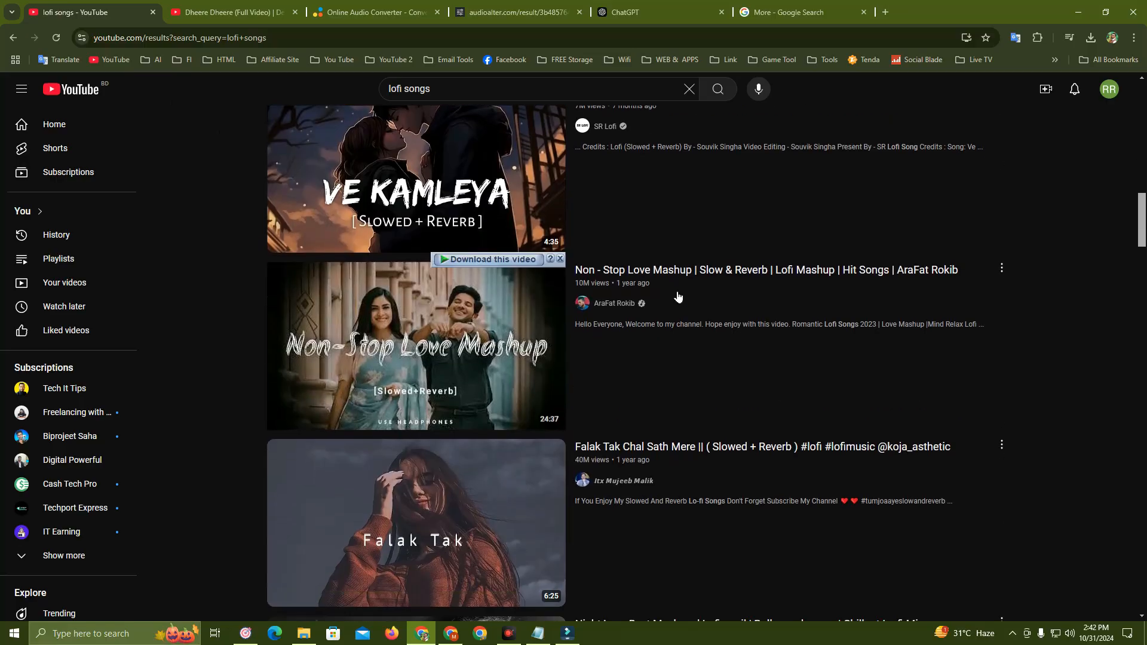
pyautogui.scroll(-4, 665, 350)
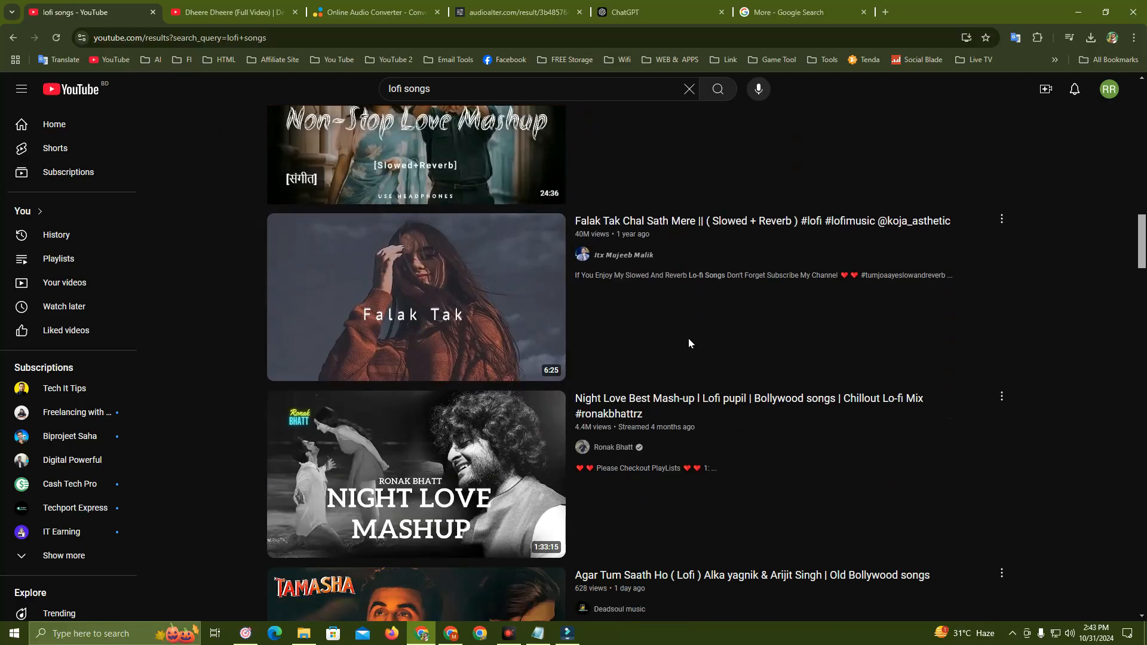
pyautogui.scroll(-4, 637, 377)
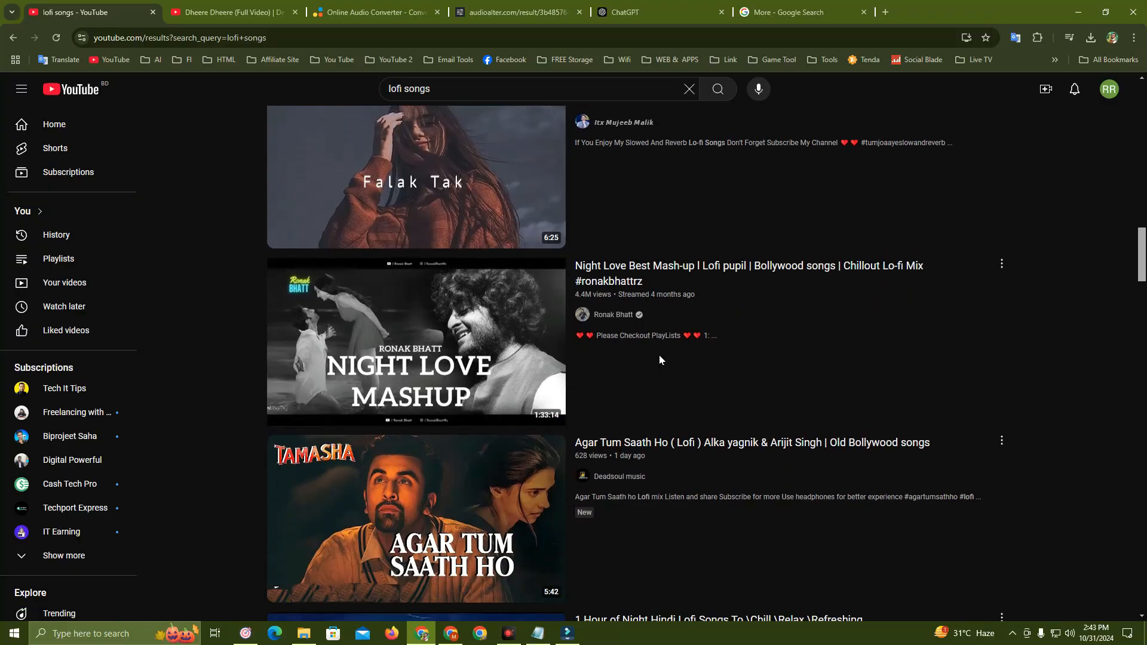
pyautogui.scroll(-2, 660, 359)
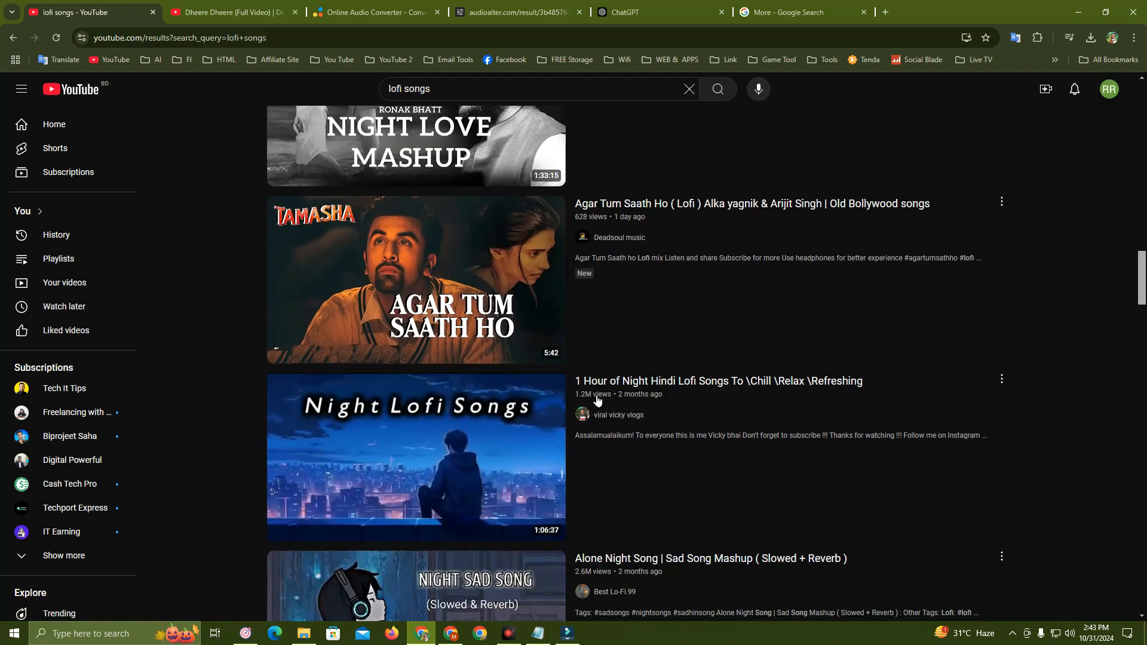
pyautogui.scroll(-3, 594, 405)
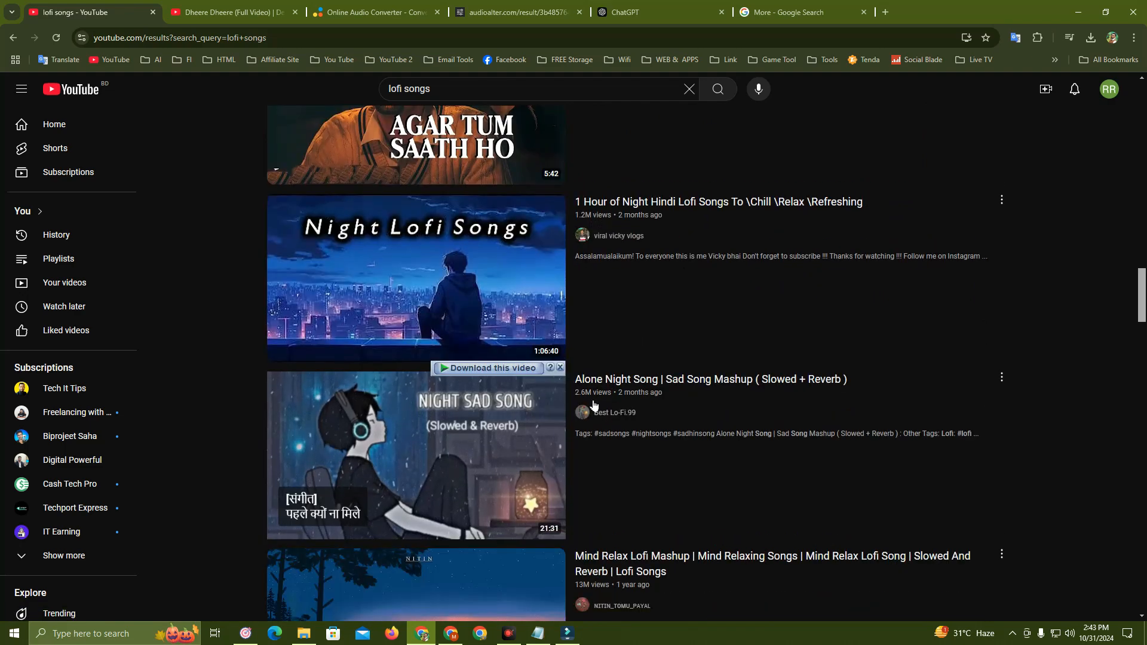